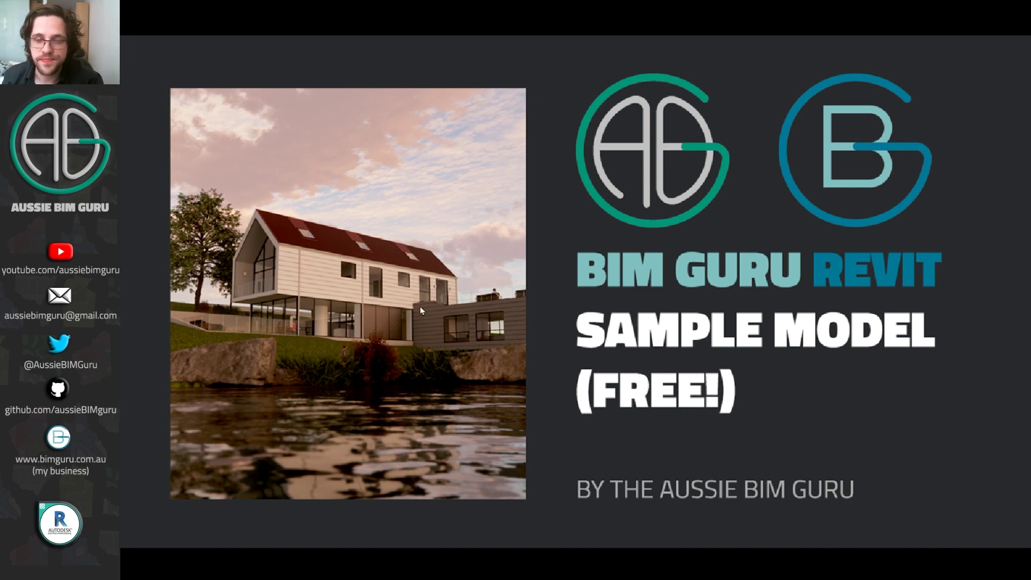
pyautogui.click(420, 307)
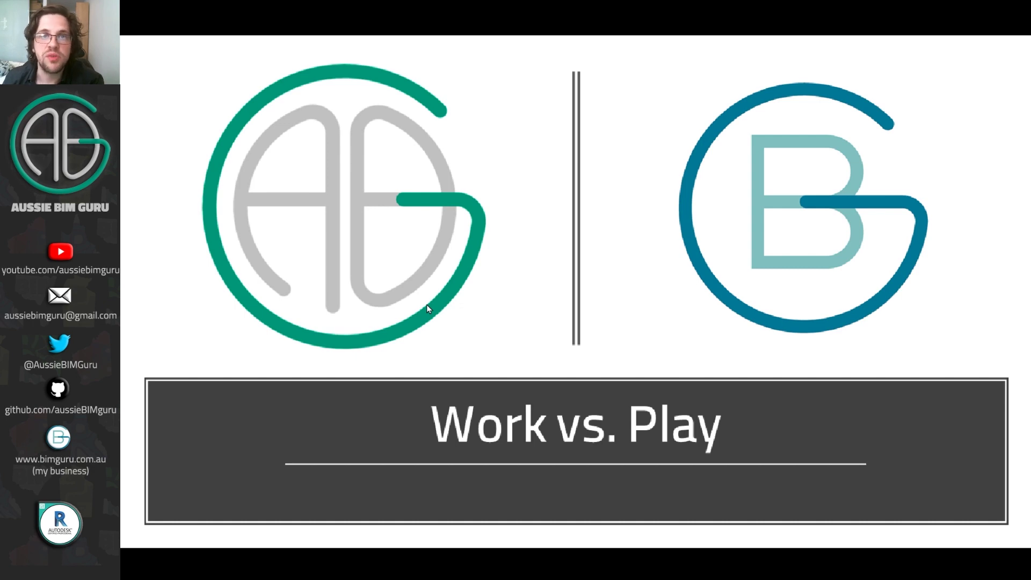
pyautogui.click(427, 305)
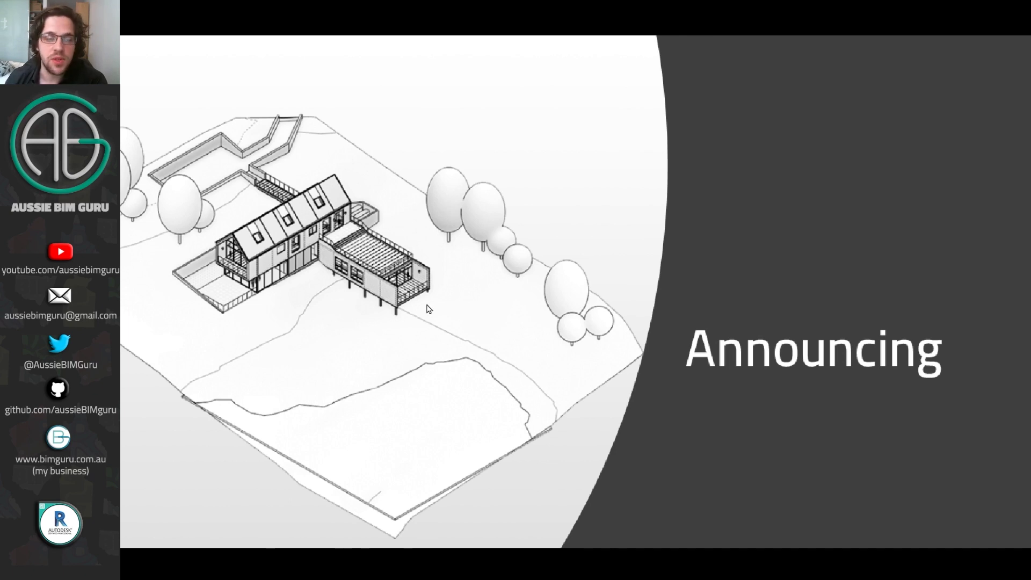
pyautogui.press('Right')
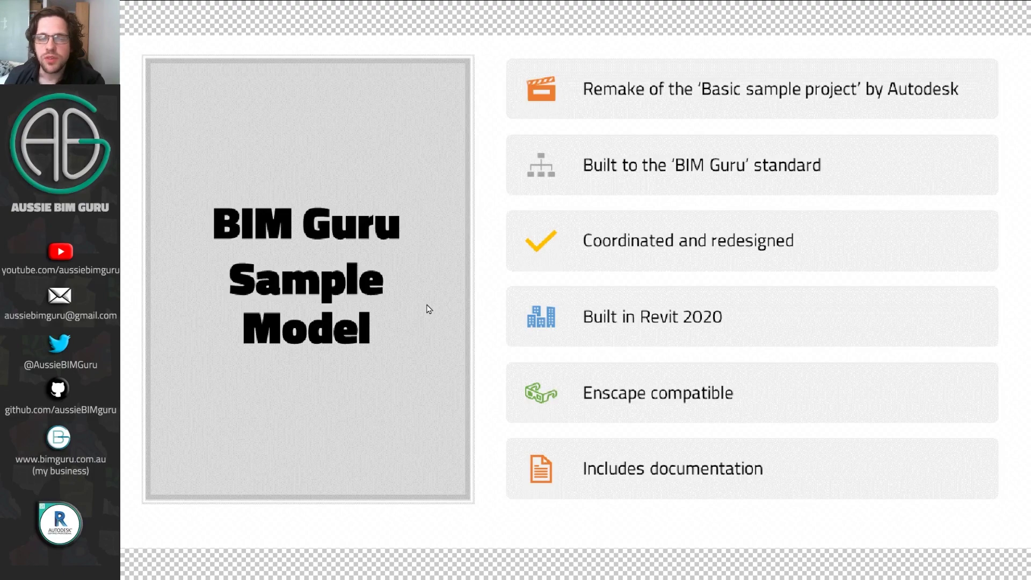
pyautogui.click(428, 308)
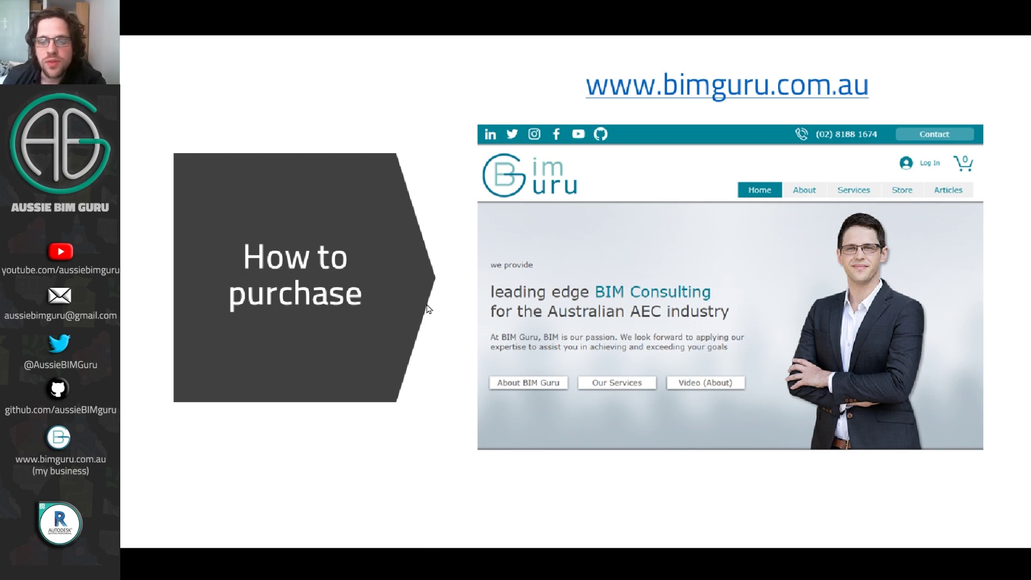
pyautogui.click(428, 309)
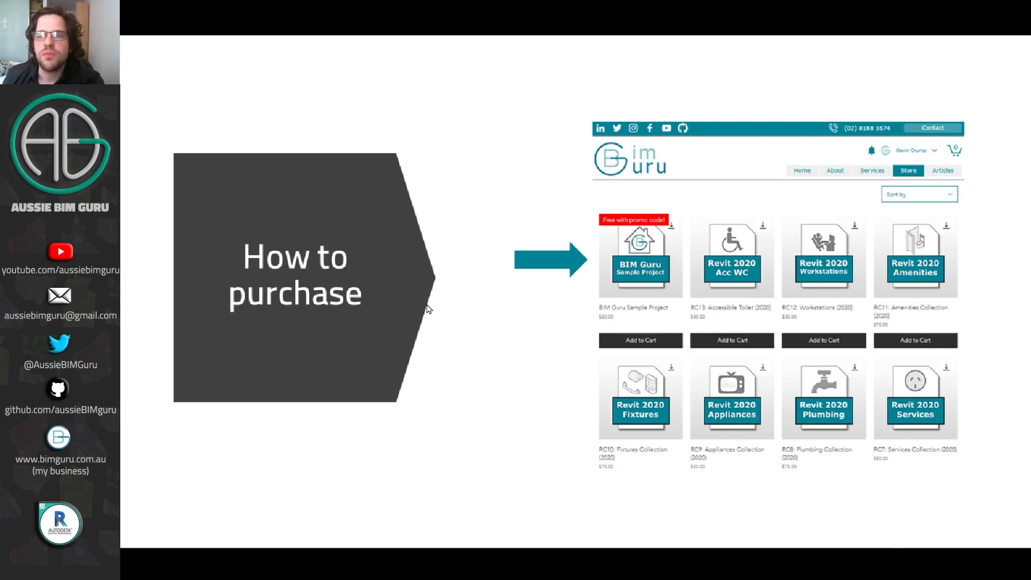
pyautogui.click(428, 308)
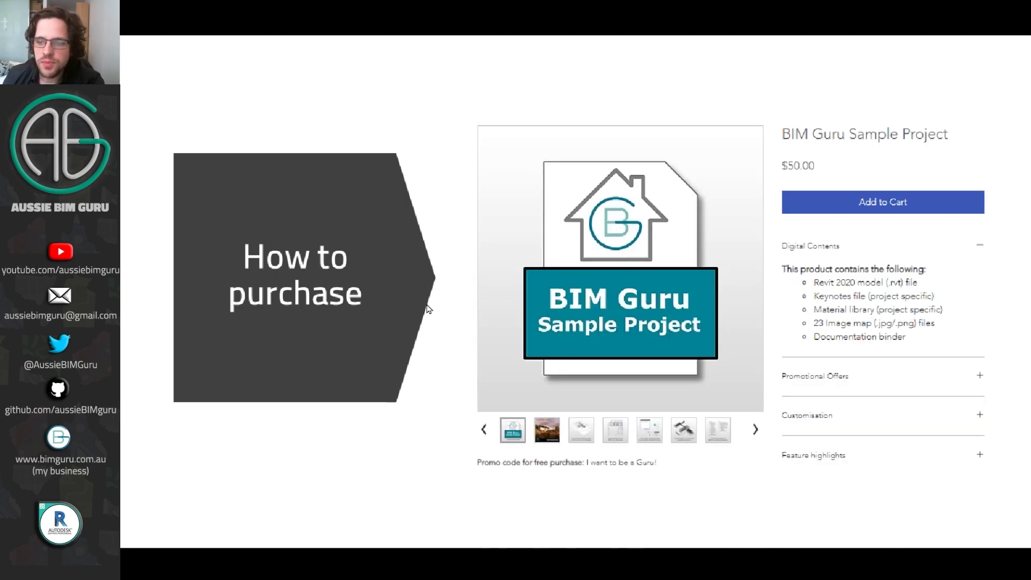
pyautogui.press('Right')
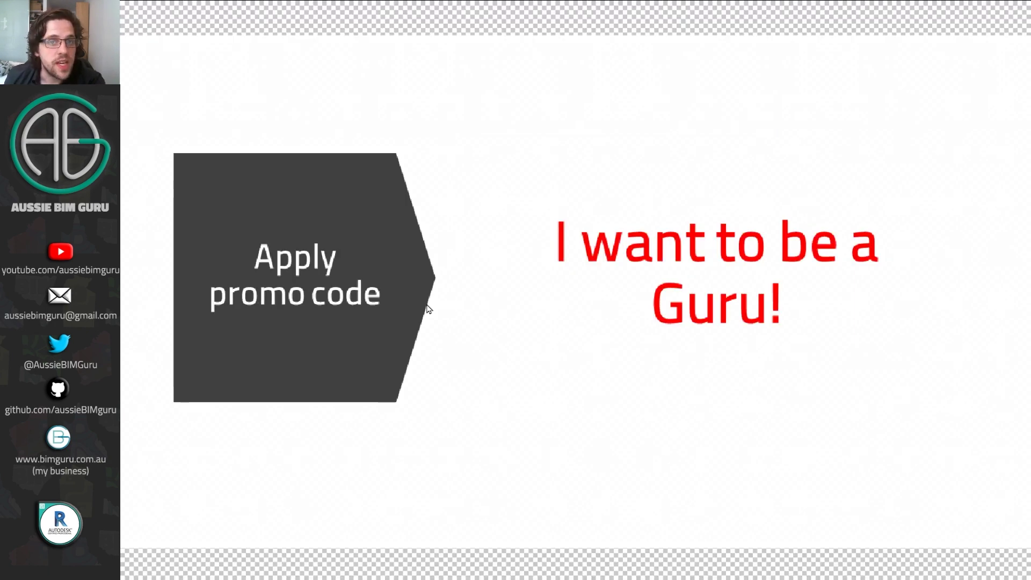
pyautogui.press('Right')
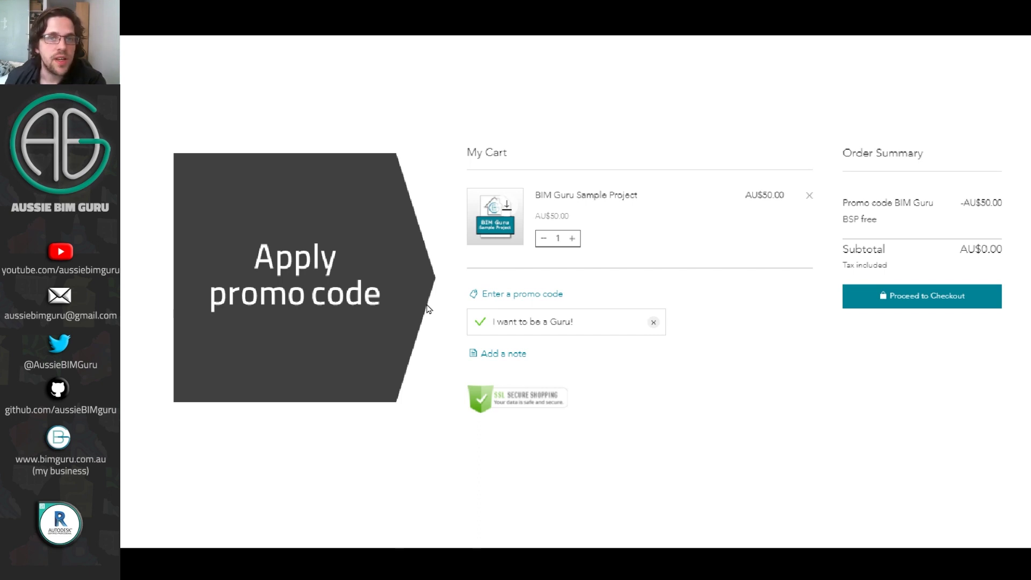
pyautogui.click(427, 305)
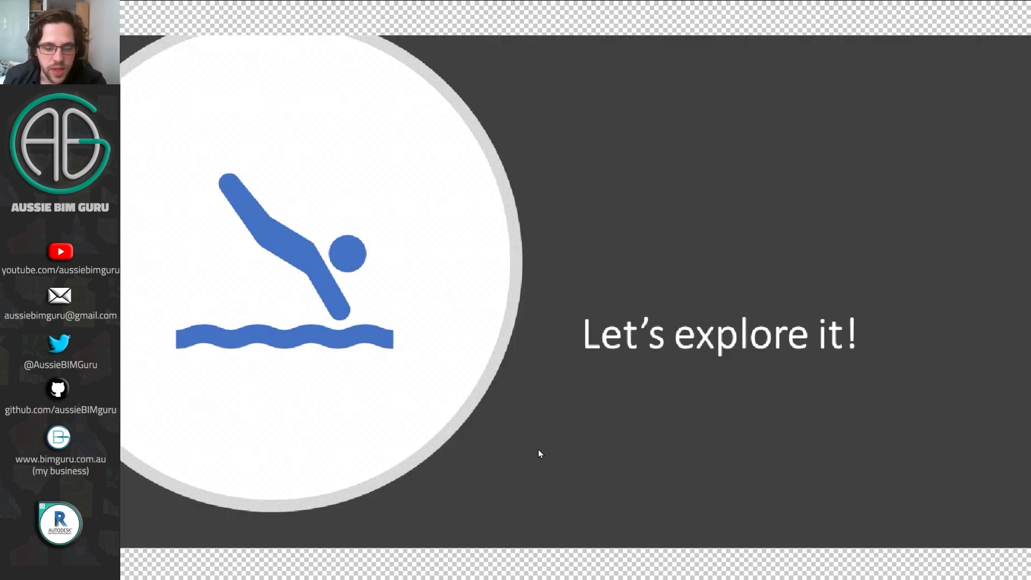
# Step: Switch to Revit and read the Information text of the help marker beside the author details on the Home sheet
pyautogui.hotkey('alt', 'Tab')
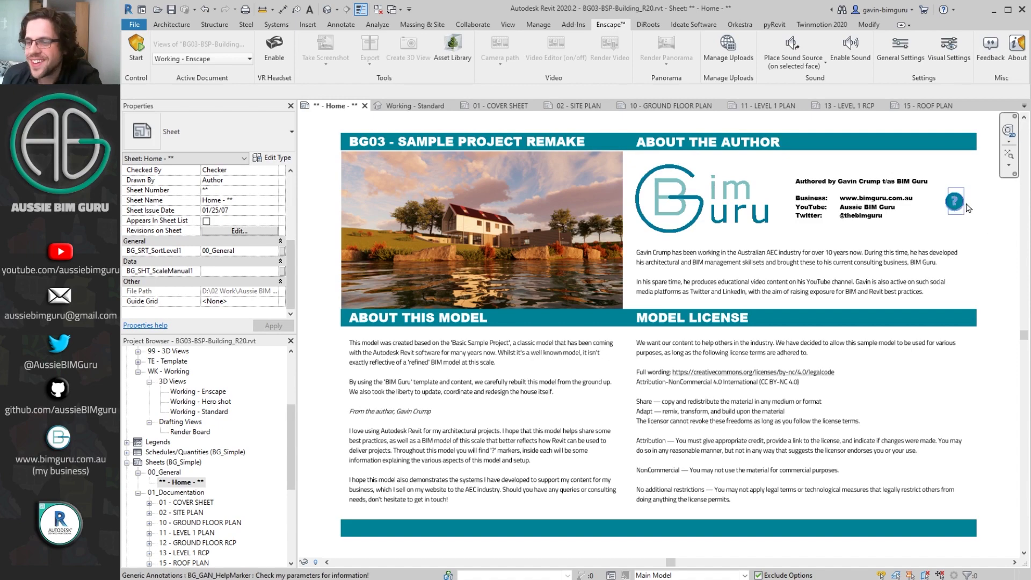
pyautogui.scroll(5, 967, 207)
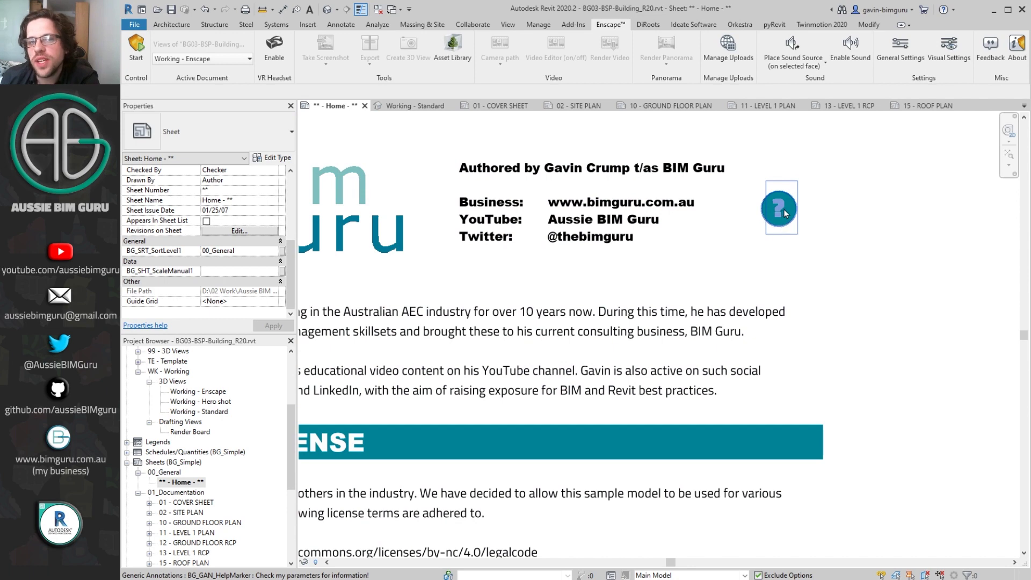
pyautogui.click(781, 210)
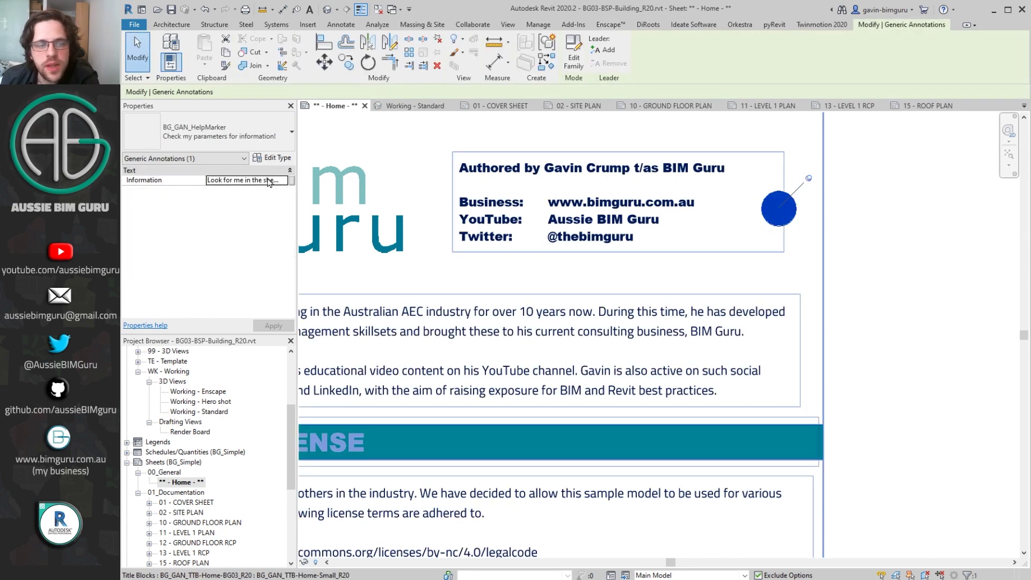
pyautogui.click(292, 180)
pyautogui.click(623, 225)
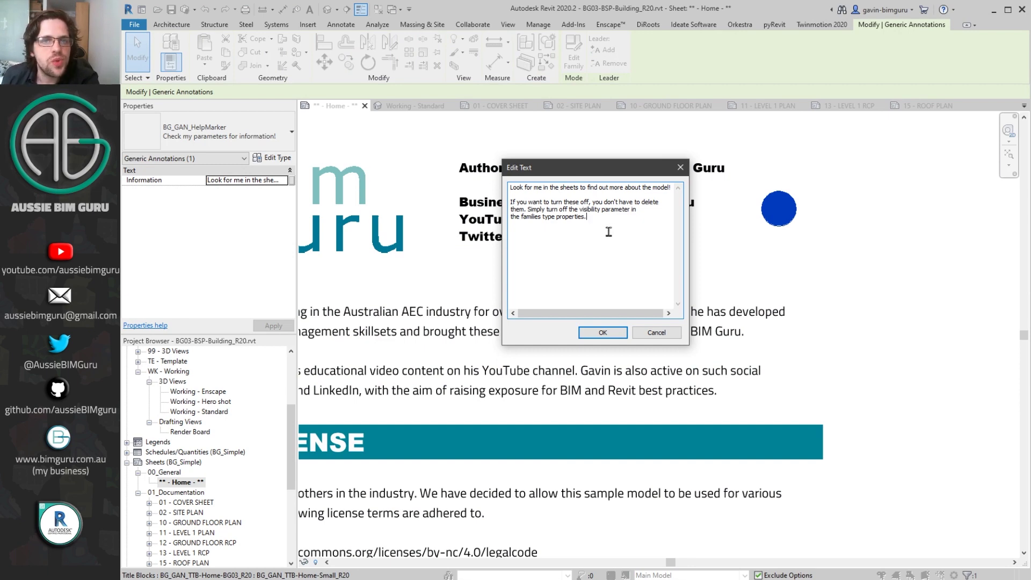
pyautogui.click(656, 332)
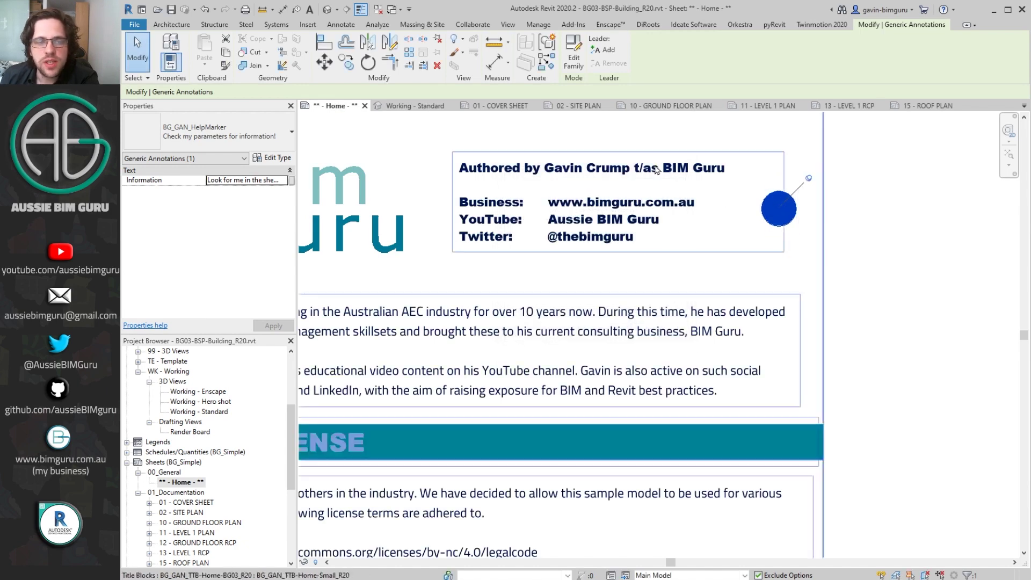
# Step: Try turning off the help marker's Visible type parameter, and undo the change
pyautogui.click(269, 159)
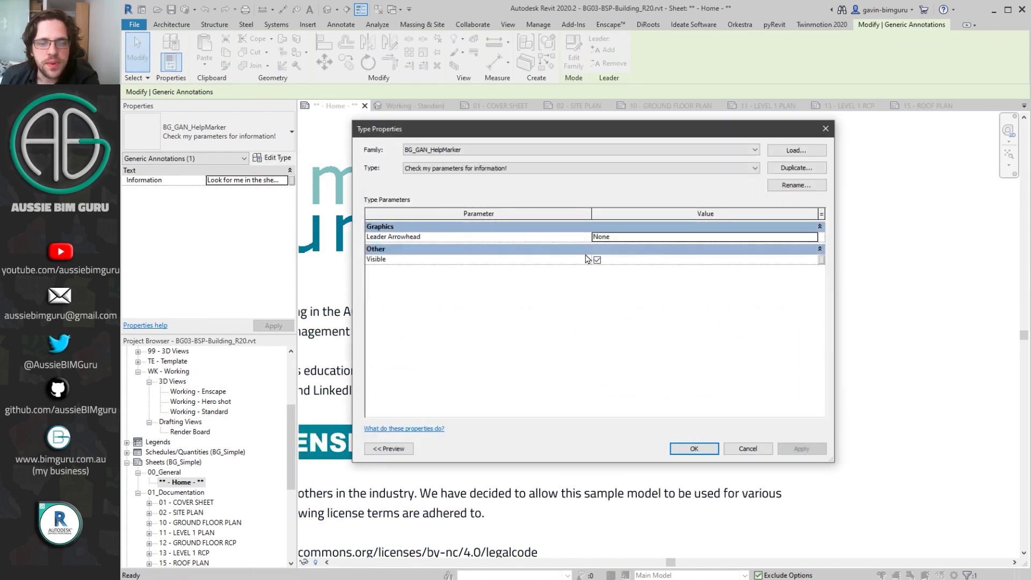
pyautogui.click(598, 260)
pyautogui.click(694, 449)
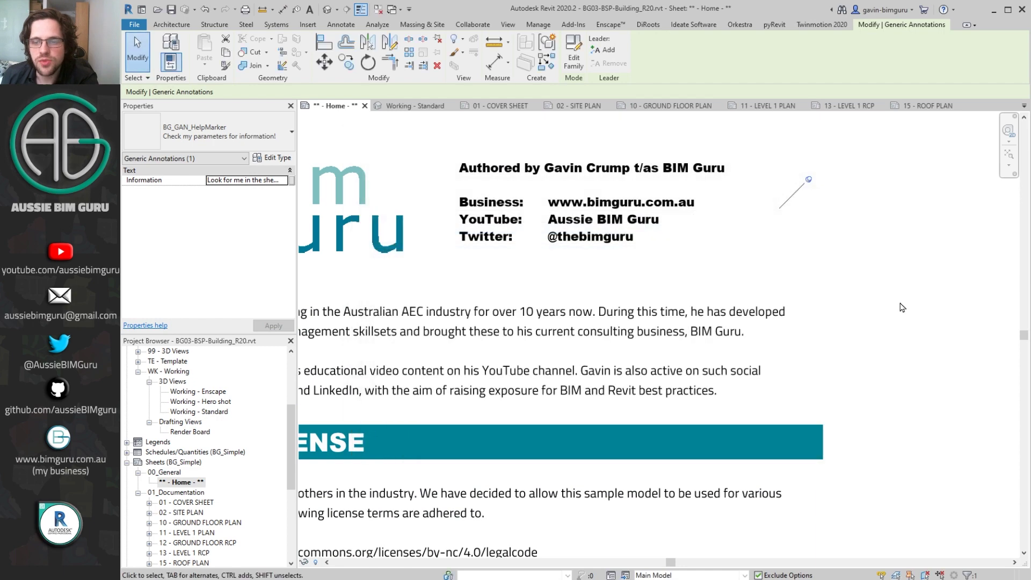
pyautogui.click(902, 307)
pyautogui.moveTo(720, 137); pyautogui.dragTo(873, 304)
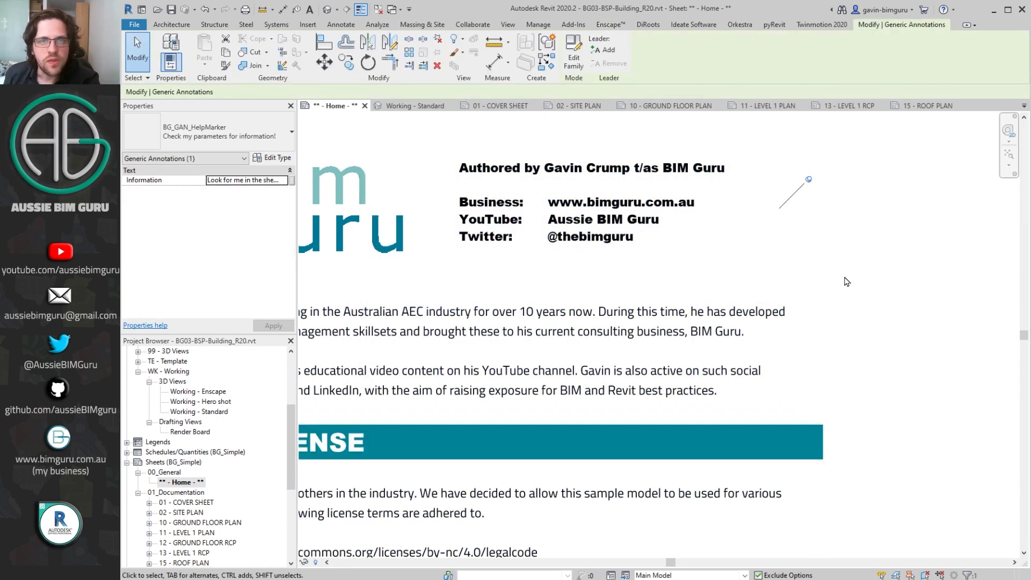
pyautogui.click(854, 248)
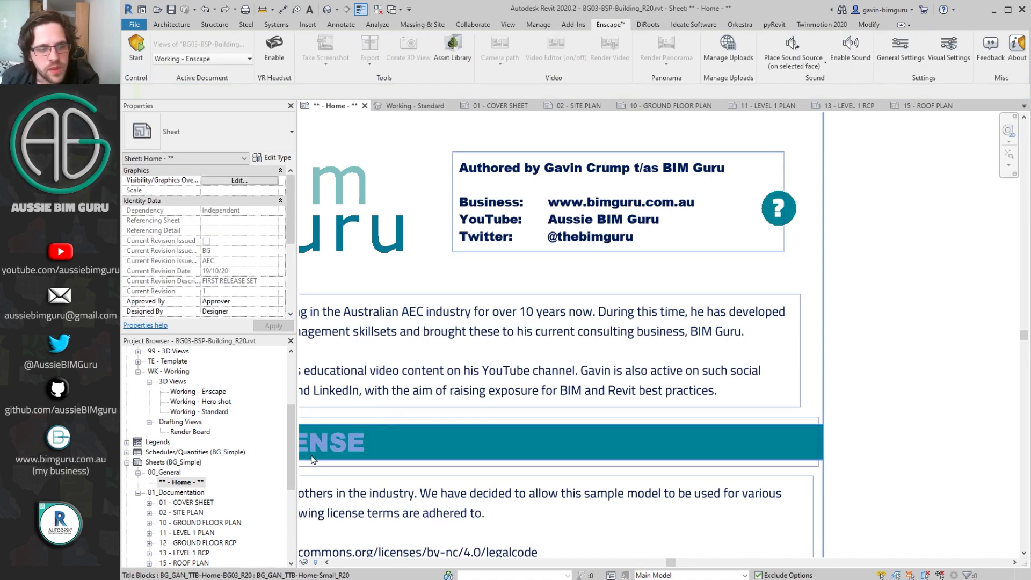
# Step: Examine how the project's views are grouped, collapsing Floor Plans and Working and checking the contents of Site Plans
pyautogui.scroll(4, 269, 433)
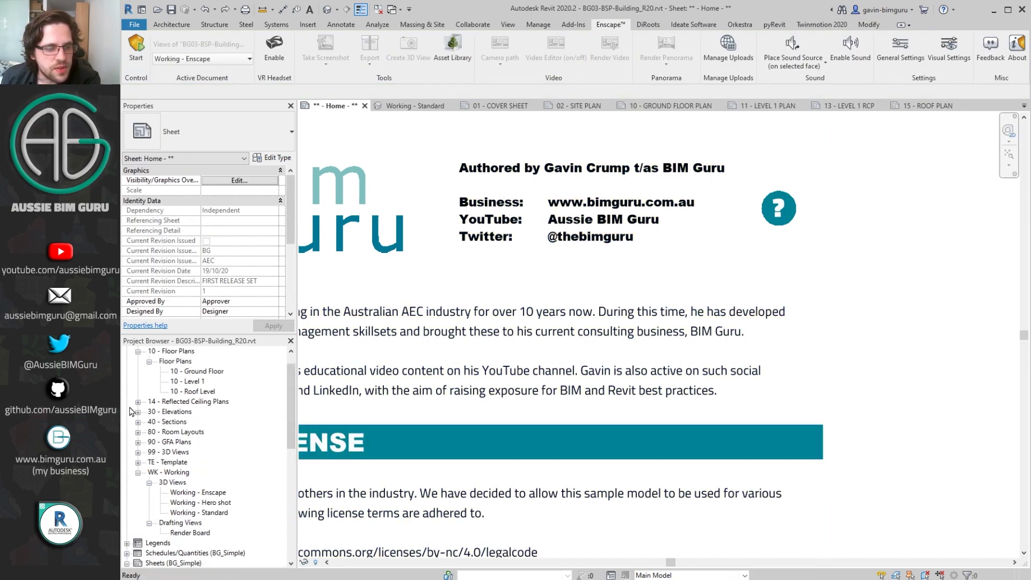
pyautogui.scroll(1, 134, 408)
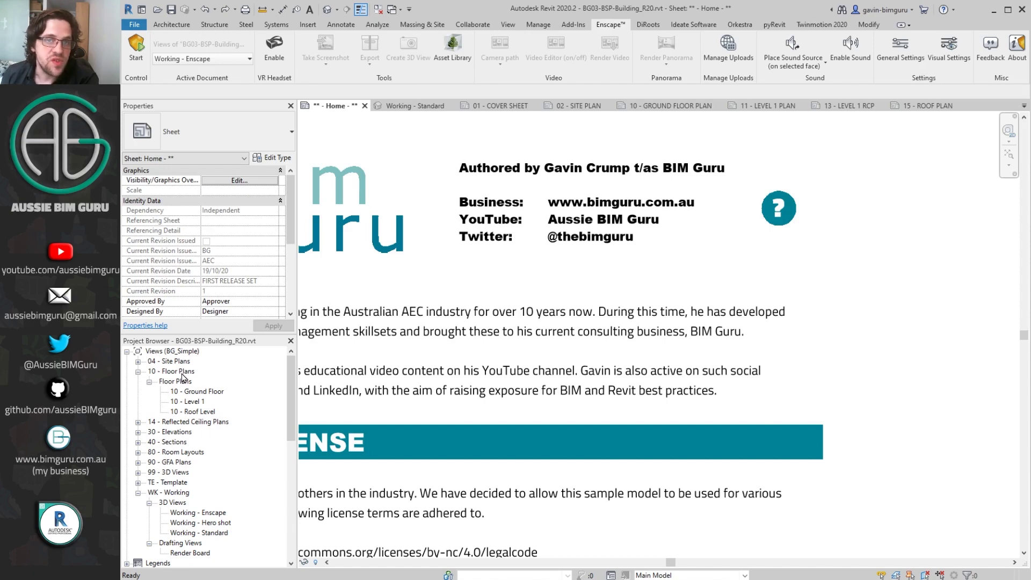
pyautogui.doubleClick(168, 372)
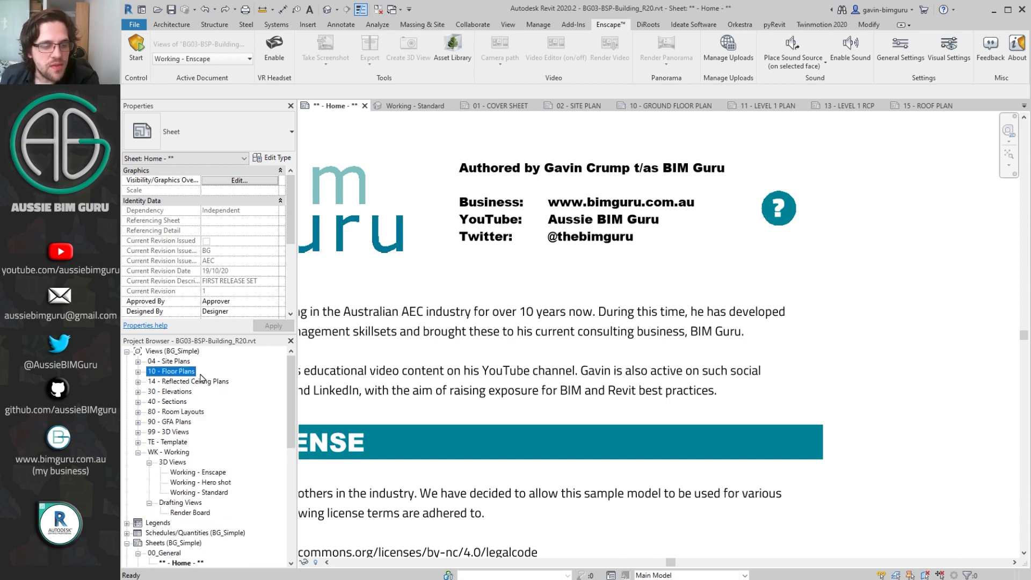
pyautogui.click(177, 453)
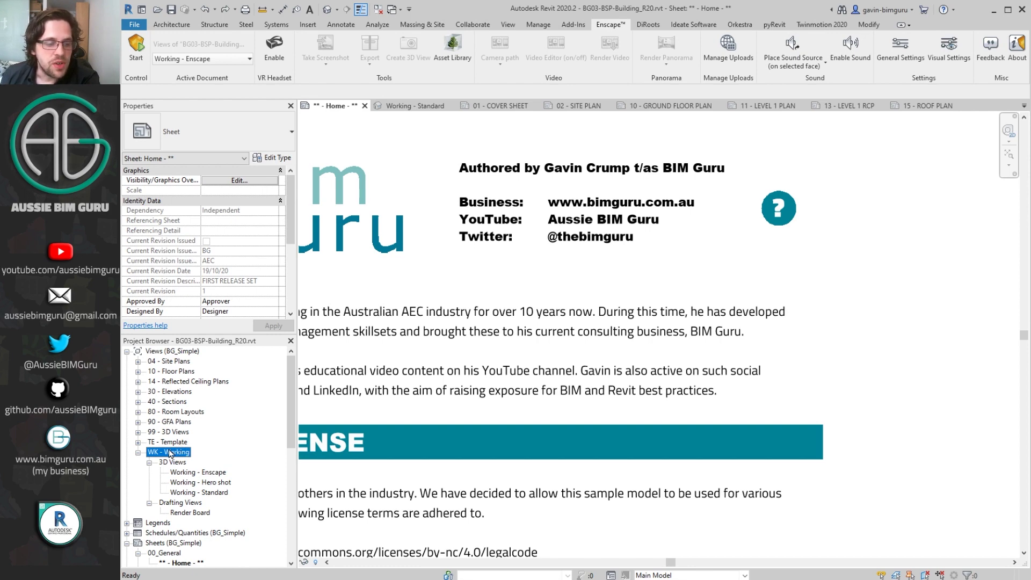
pyautogui.doubleClick(170, 453)
pyautogui.doubleClick(179, 359)
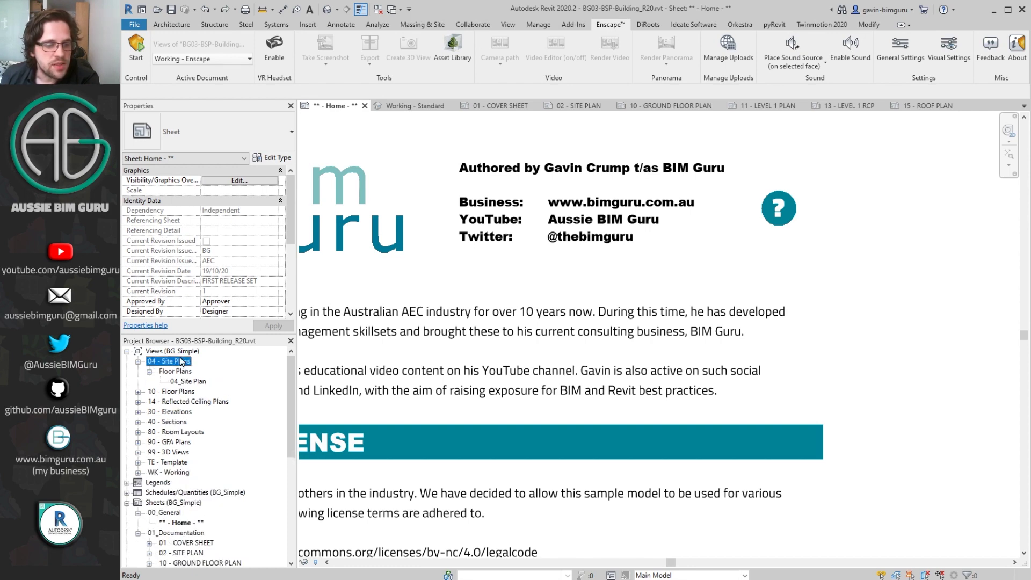
pyautogui.doubleClick(180, 359)
pyautogui.click(179, 352)
# Step: Open the Working - Standard 3D view from the Working group and inspect the whole house and its site
pyautogui.doubleClick(172, 454)
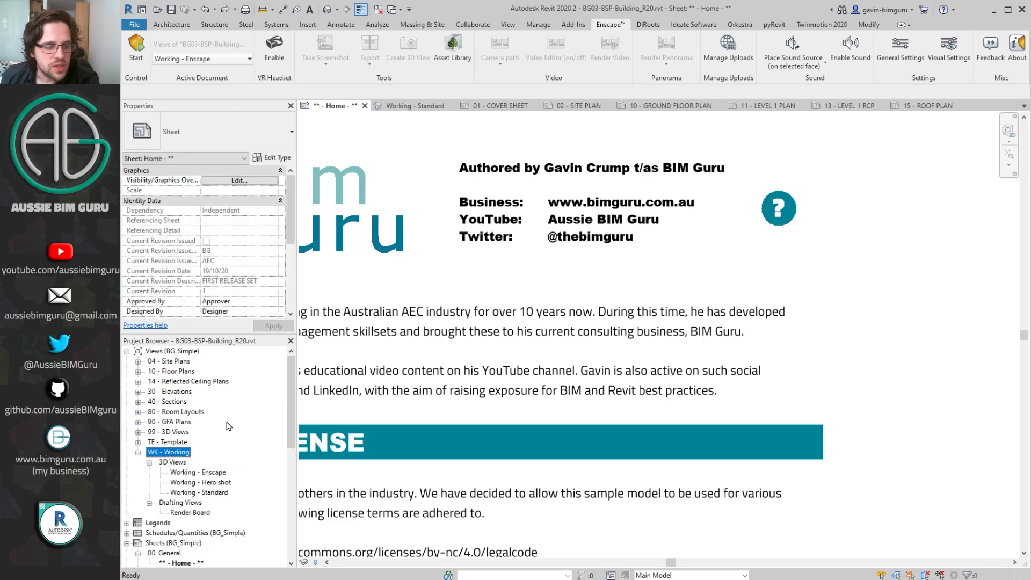
pyautogui.doubleClick(212, 493)
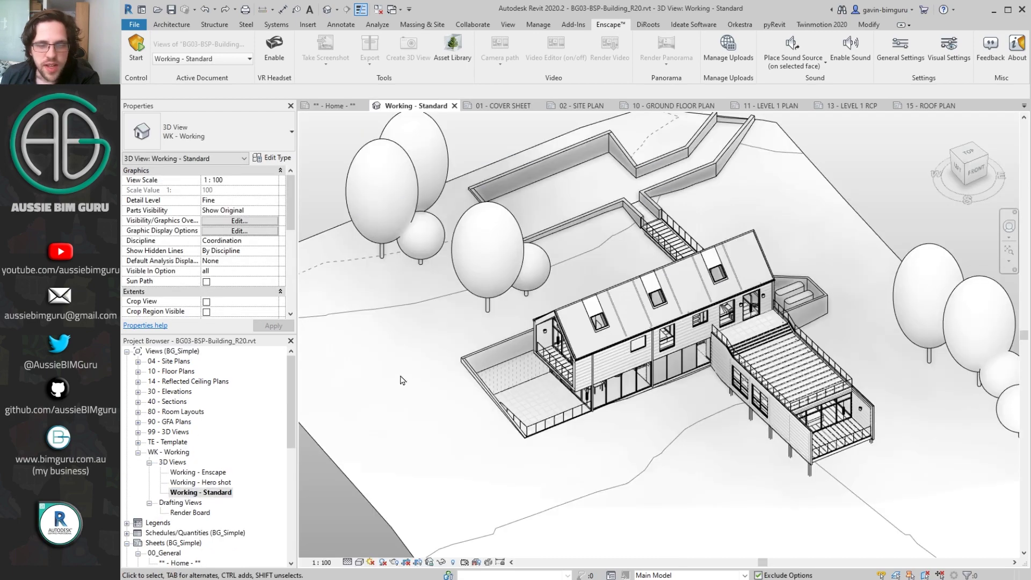
pyautogui.scroll(-5, 454, 398)
pyautogui.keyDown('shift'); pyautogui.moveTo(473, 413); pyautogui.dragTo(765, 305, button='middle'); pyautogui.keyUp('shift')
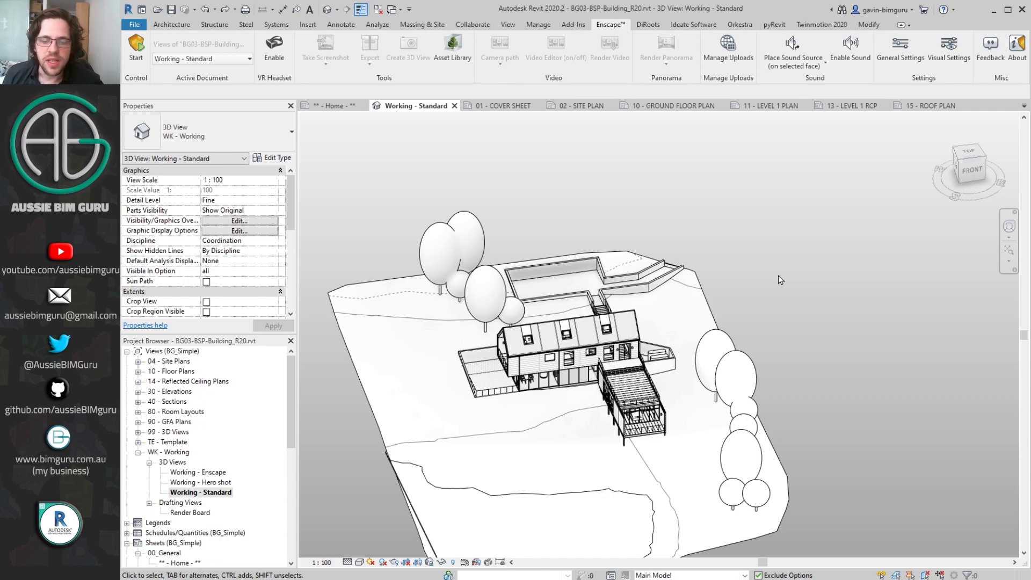
pyautogui.scroll(5, 561, 384)
pyautogui.keyDown('shift'); pyautogui.moveTo(578, 453); pyautogui.dragTo(613, 421, button='middle'); pyautogui.keyUp('shift')
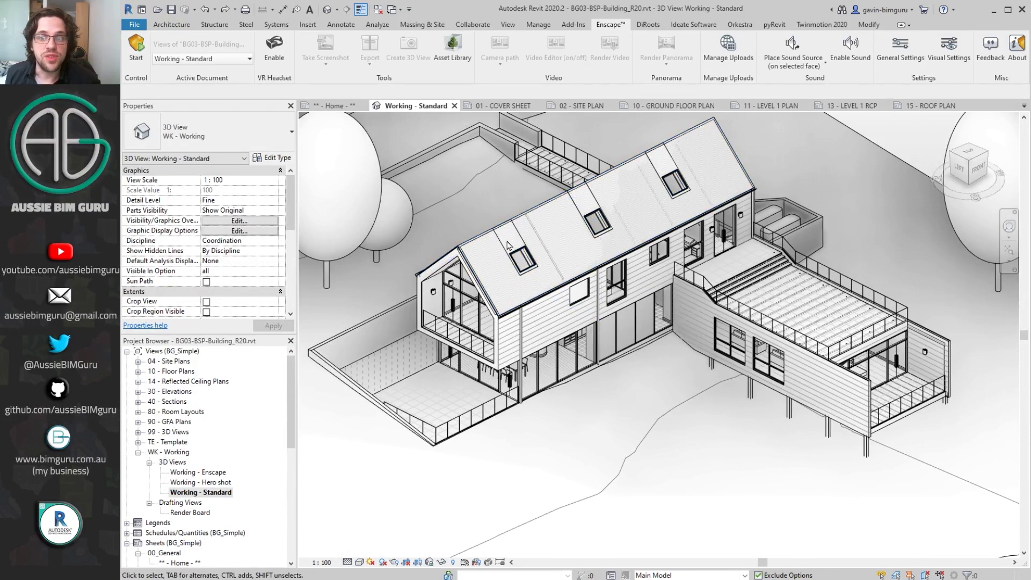
# Step: Examine the rainwater tank enclosure at the end of the house and the entry bridge at the back
pyautogui.scroll(3, 820, 389)
pyautogui.keyDown('shift'); pyautogui.moveTo(820, 388); pyautogui.dragTo(784, 501, button='middle'); pyautogui.keyUp('shift')
pyautogui.scroll(2, 720, 409)
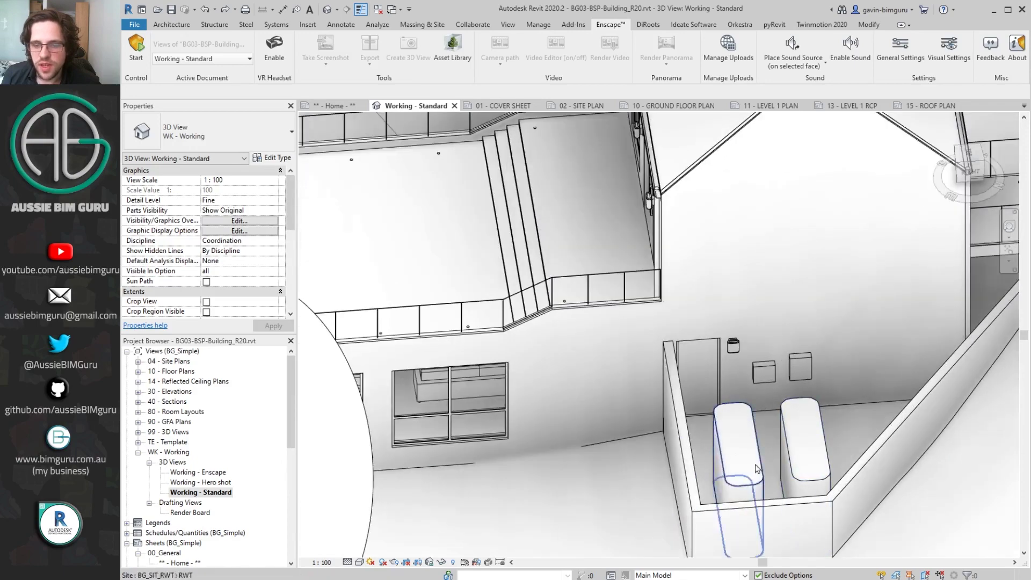
pyautogui.scroll(-3, 792, 375)
pyautogui.keyDown('shift'); pyautogui.moveTo(834, 361); pyautogui.dragTo(647, 220, button='middle'); pyautogui.keyUp('shift')
pyautogui.moveTo(759, 264); pyautogui.dragTo(696, 349, button='middle')
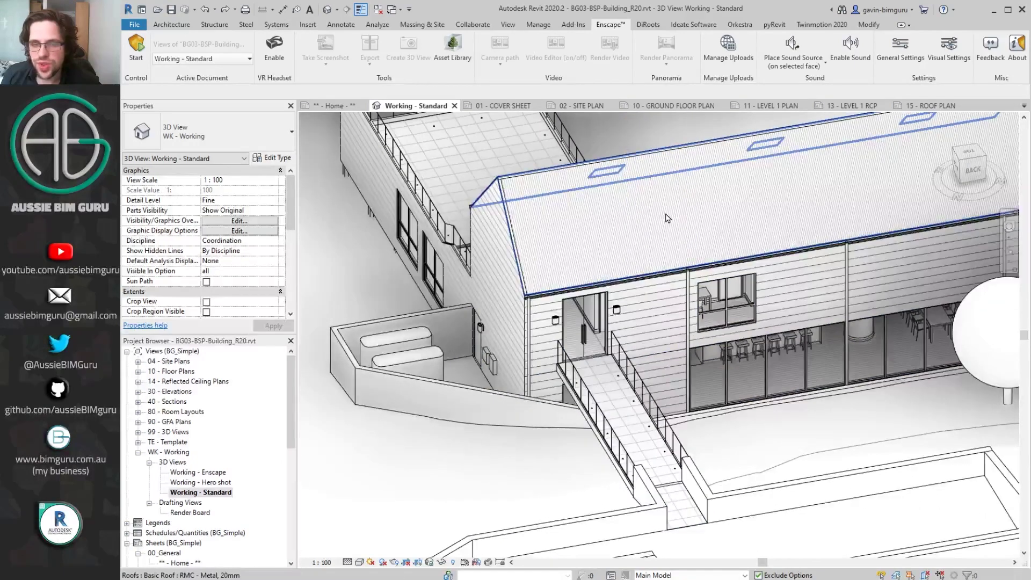
# Step: Temporarily hide the main house's metal roof and select a CHS 33x4 bracing member in the exposed roof framing
pyautogui.click(666, 217)
pyautogui.press('h')
pyautogui.press('h')
pyautogui.keyDown('shift'); pyautogui.moveTo(666, 218); pyautogui.dragTo(644, 209, button='middle'); pyautogui.keyUp('shift')
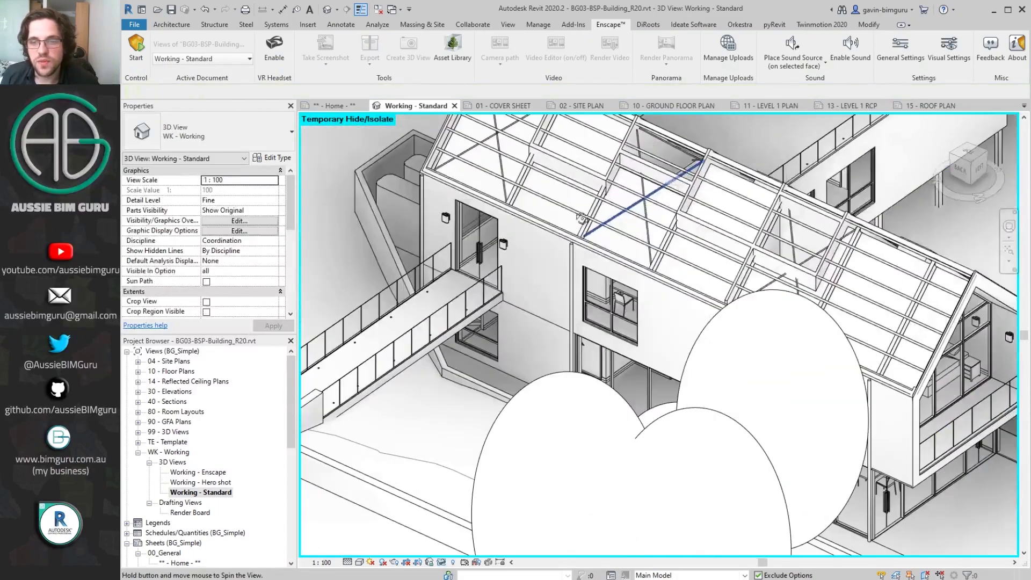
pyautogui.scroll(4, 574, 213)
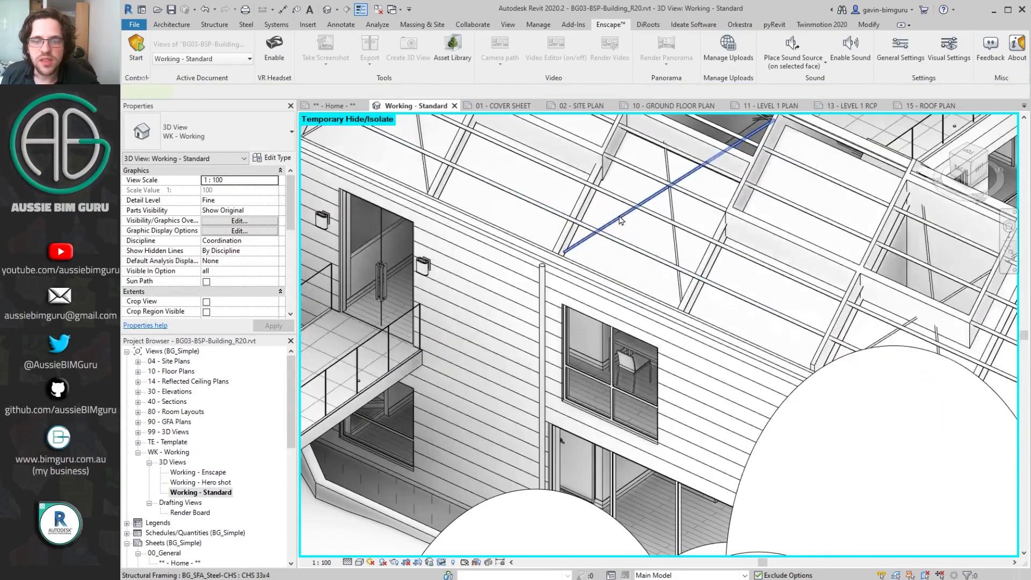
pyautogui.click(621, 220)
pyautogui.scroll(1, 615, 216)
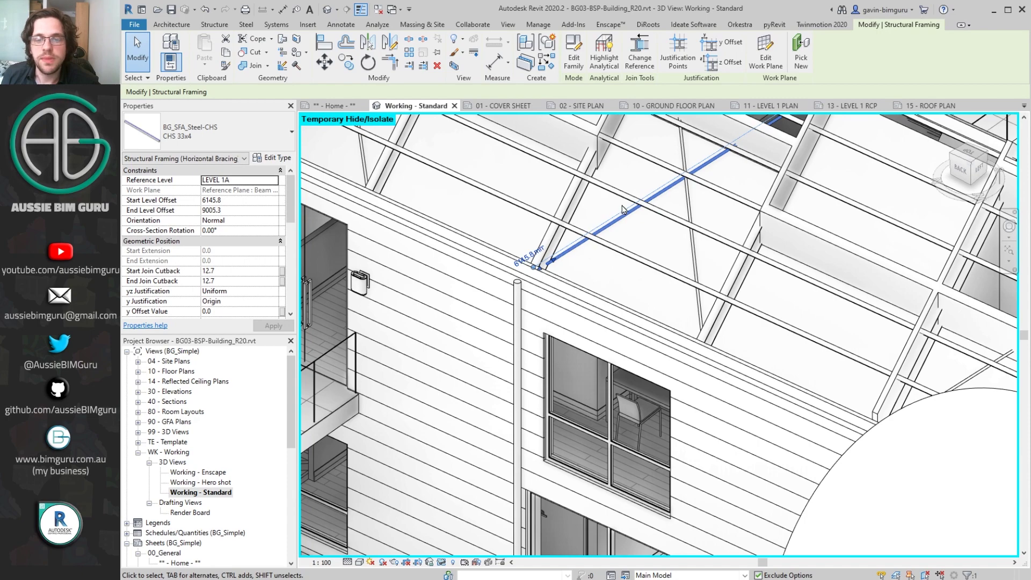
# Step: Temporarily hide the floor category, using the tiled deck above the lower wing, to expose the framing underneath
pyautogui.scroll(-2, 653, 244)
pyautogui.keyDown('shift'); pyautogui.moveTo(651, 244); pyautogui.dragTo(451, 268, button='middle'); pyautogui.keyUp('shift')
pyautogui.moveTo(817, 335); pyautogui.dragTo(591, 248, button='middle')
pyautogui.press('Escape')
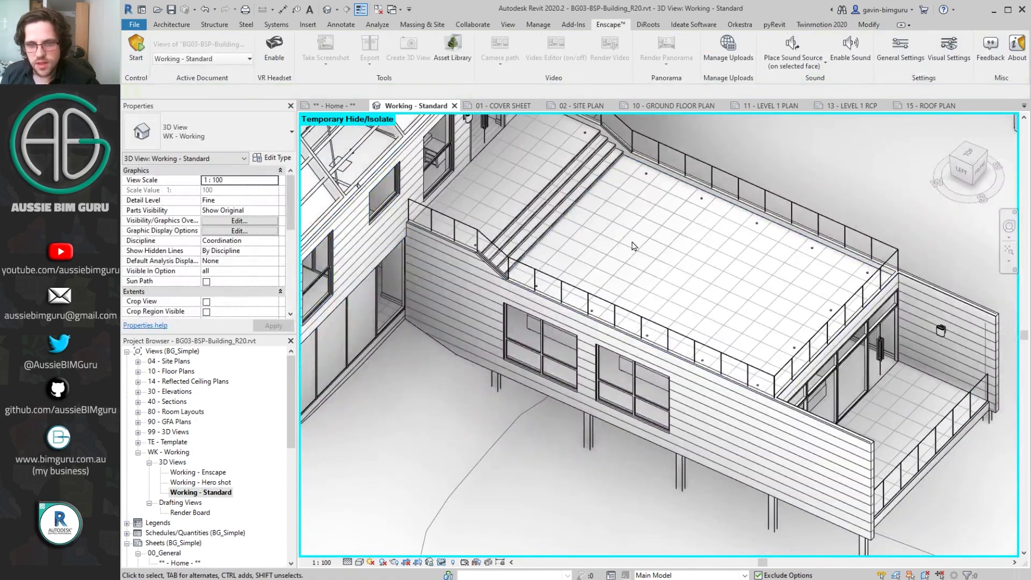
pyautogui.click(647, 262)
pyautogui.press('c')
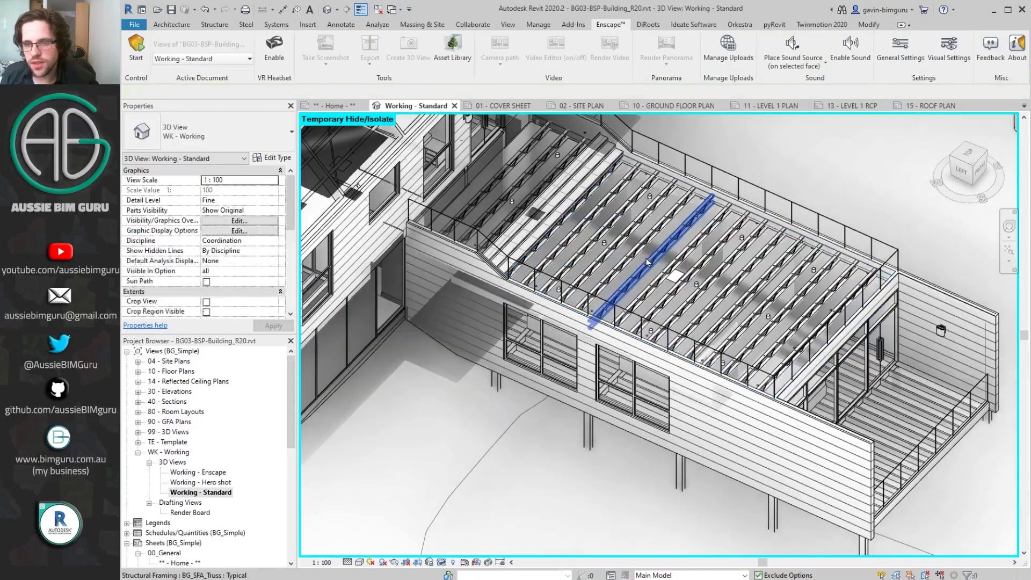
# Step: Select one of the typical truss joists below the deck and examine the deck framing up close
pyautogui.click(649, 261)
pyautogui.keyDown('shift'); pyautogui.moveTo(649, 261); pyautogui.dragTo(623, 264, button='middle'); pyautogui.keyUp('shift')
pyautogui.scroll(2, 671, 267)
pyautogui.scroll(2, 666, 261)
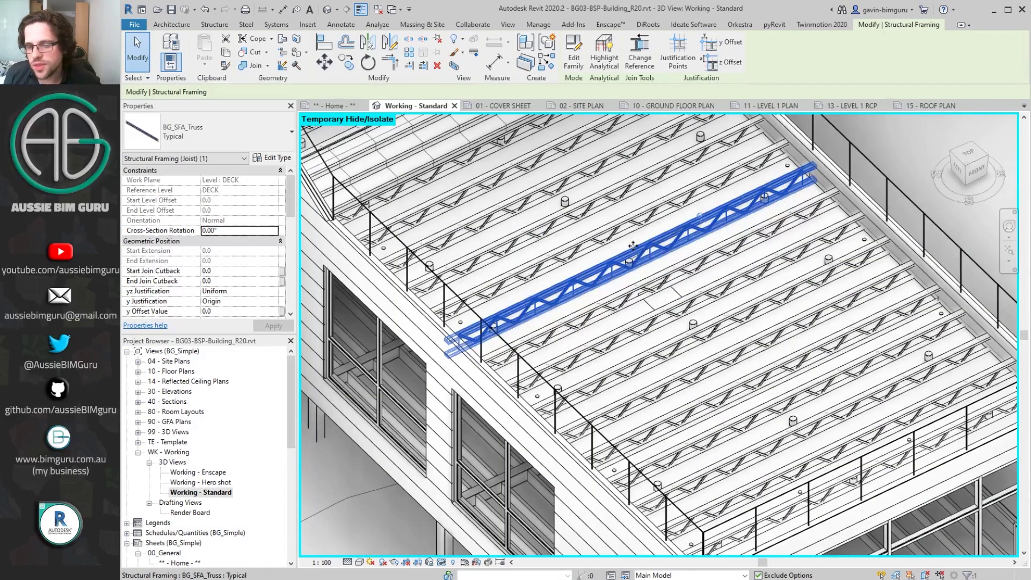
# Step: Deselect the truss joist, reset the temporary hide/isolate and orbit the restored model to the house's glazed gable end
pyautogui.press('Escape')
pyautogui.scroll(-3, 698, 231)
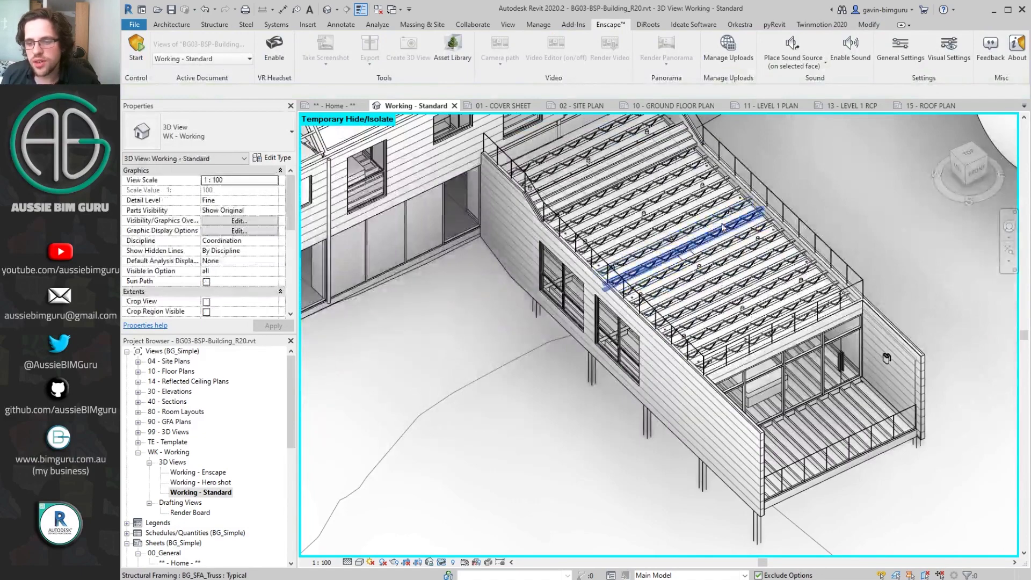
pyautogui.click(443, 569)
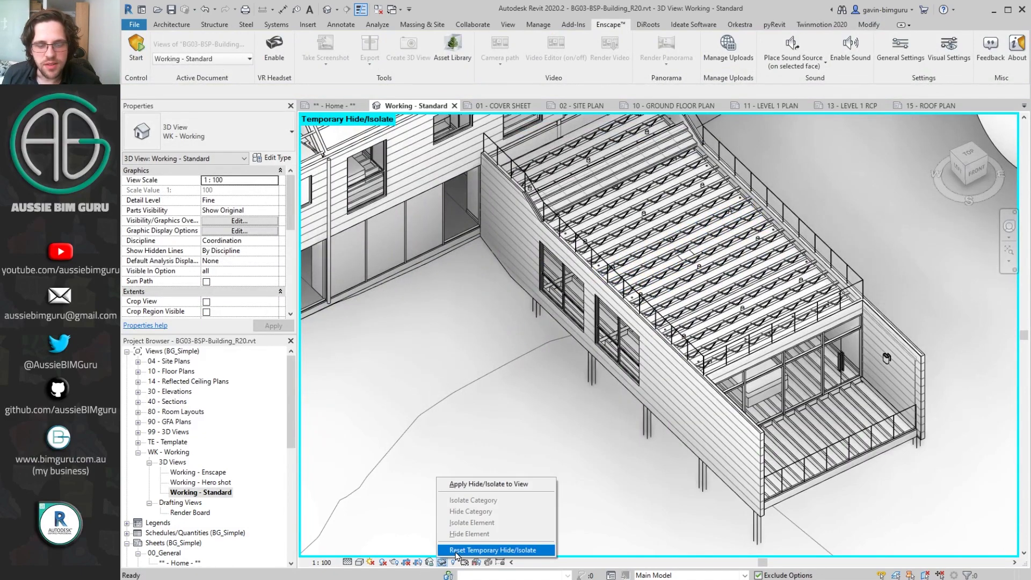
pyautogui.click(478, 546)
pyautogui.keyDown('shift'); pyautogui.moveTo(602, 370); pyautogui.dragTo(660, 367, button='middle'); pyautogui.keyUp('shift')
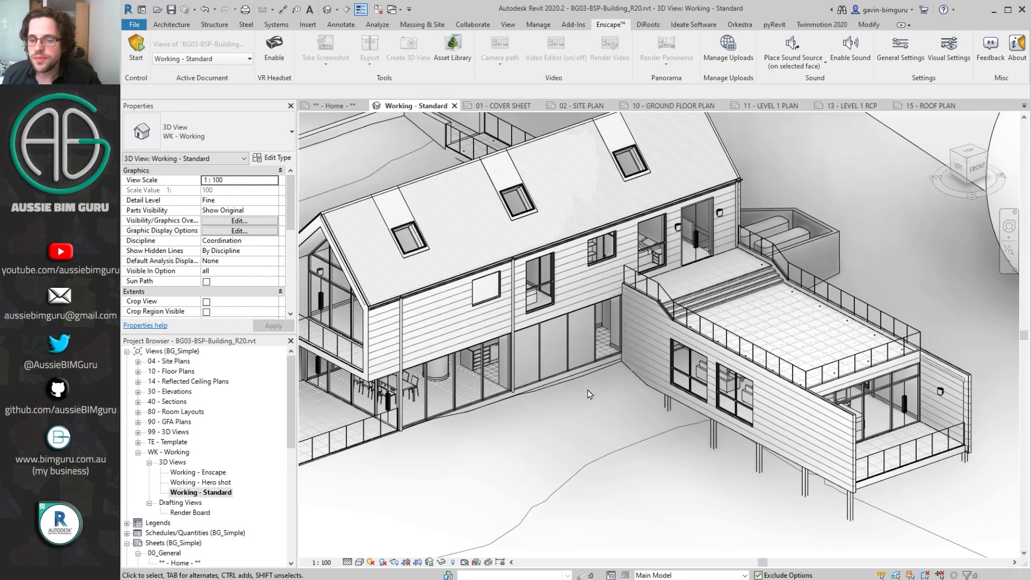
pyautogui.keyDown('shift'); pyautogui.moveTo(587, 391); pyautogui.dragTo(536, 378, button='middle'); pyautogui.keyUp('shift')
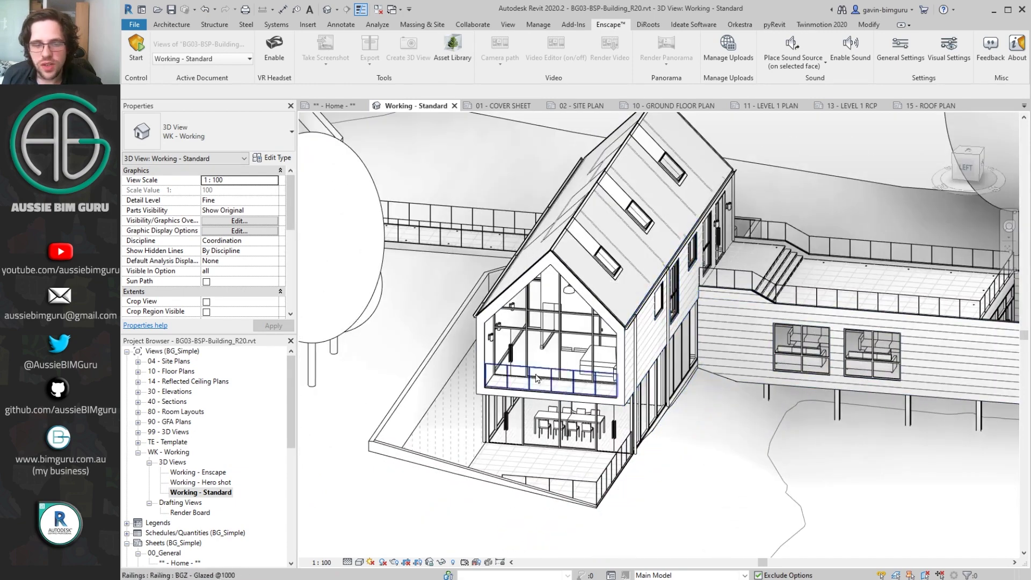
# Step: Collapse the WK - Working view group and open sheet 01 - COVER SHEET to examine its full layout
pyautogui.doubleClick(167, 453)
pyautogui.click(191, 351)
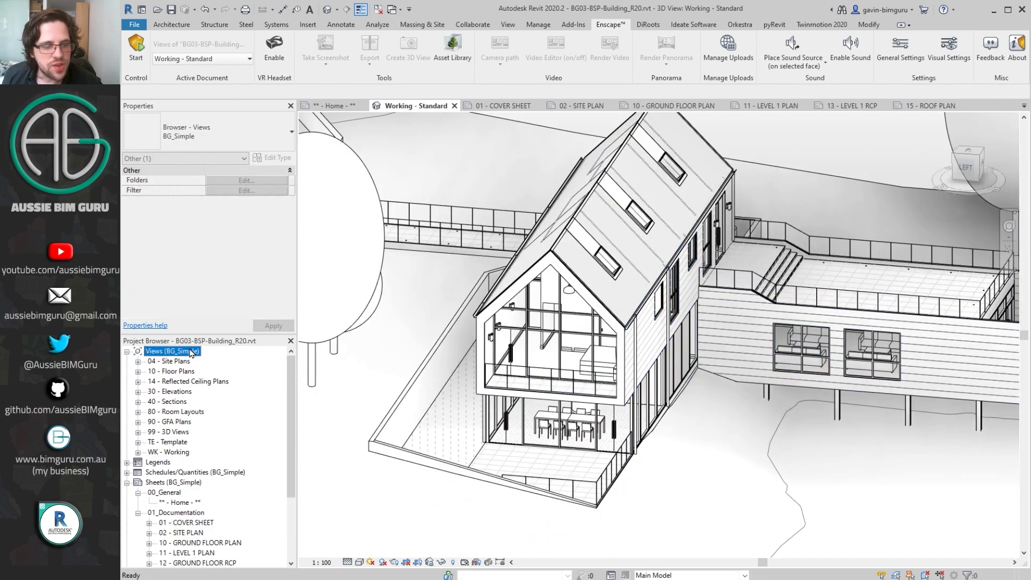
pyautogui.doubleClick(191, 351)
pyautogui.scroll(-2, 226, 381)
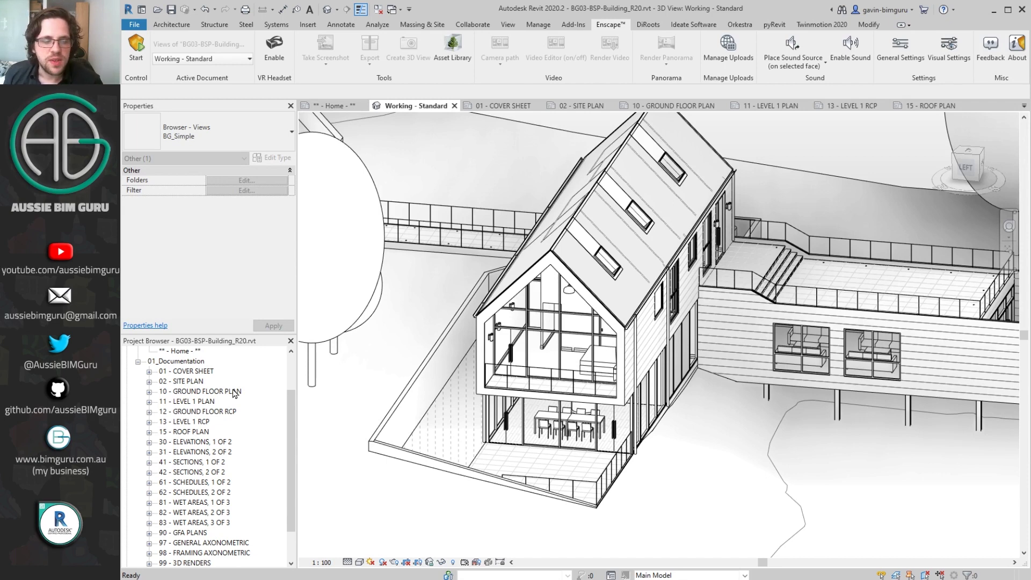
pyautogui.doubleClick(195, 371)
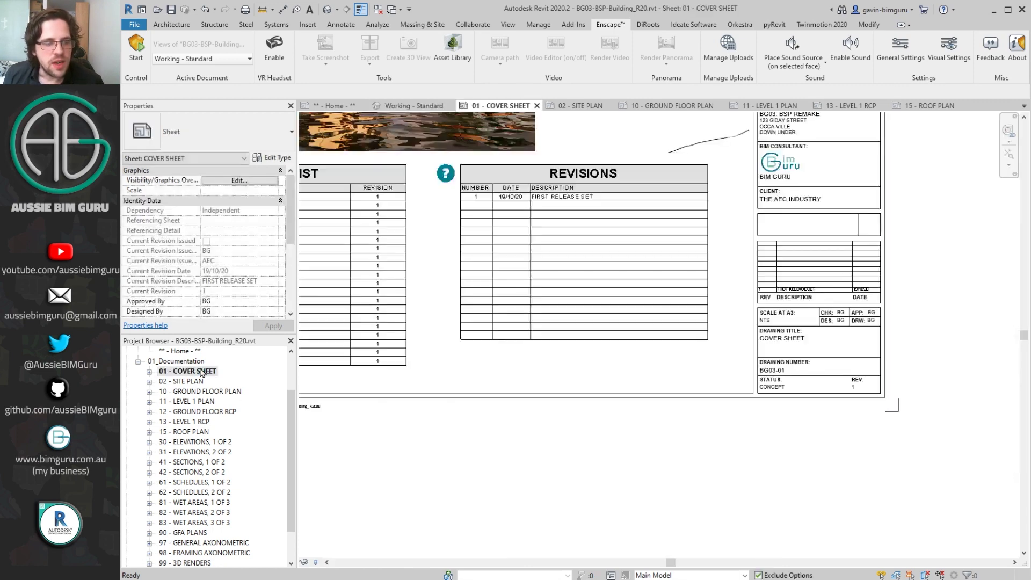
pyautogui.middleClick(594, 432)
pyautogui.middleClick(593, 433)
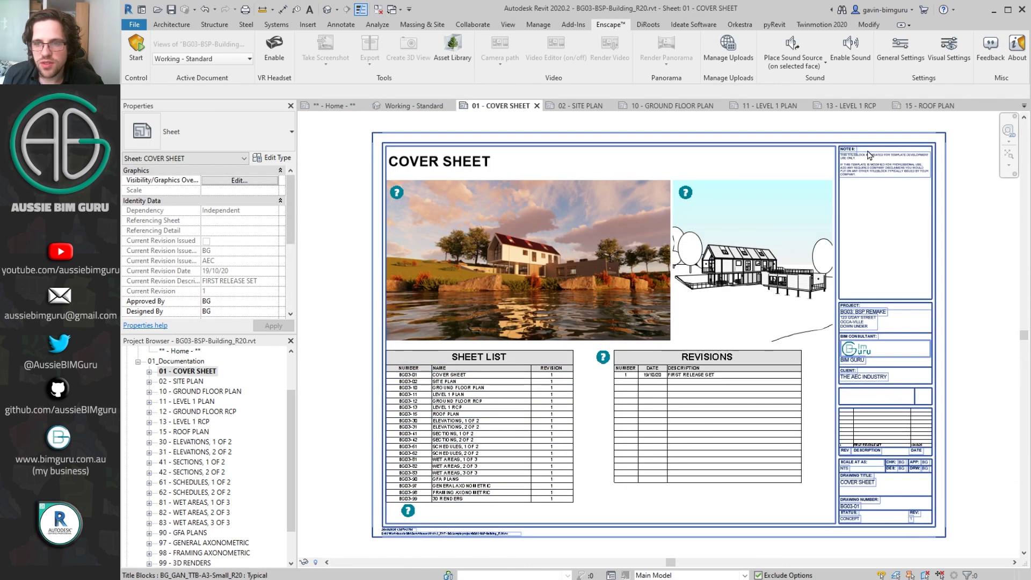
pyautogui.press('Escape')
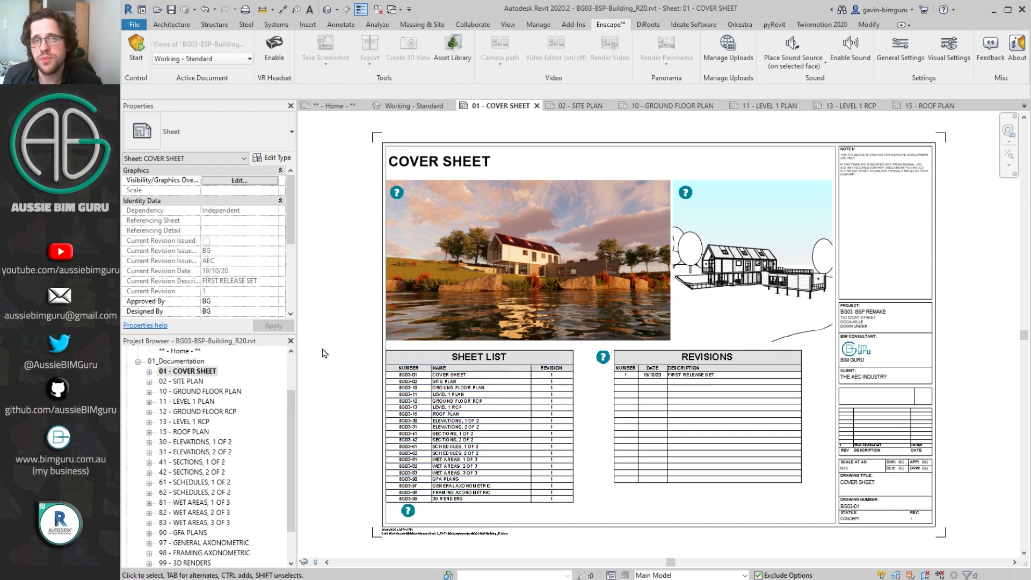
# Step: Open sheets 02 - SITE PLAN and 10 - GROUND FLOOR PLAN, examining the ground floor rooms up close and the whole sheet
pyautogui.doubleClick(183, 381)
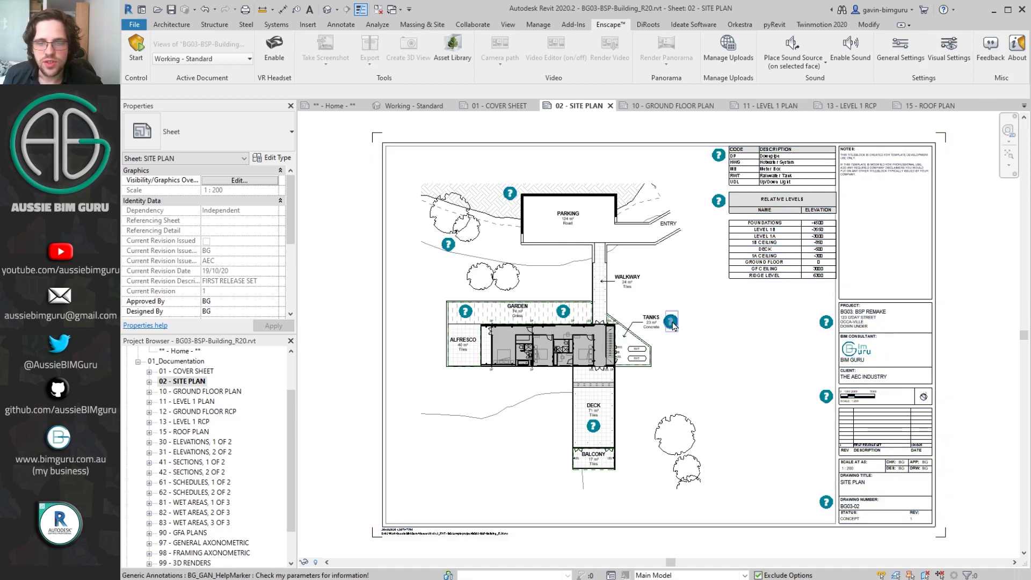
pyautogui.doubleClick(211, 392)
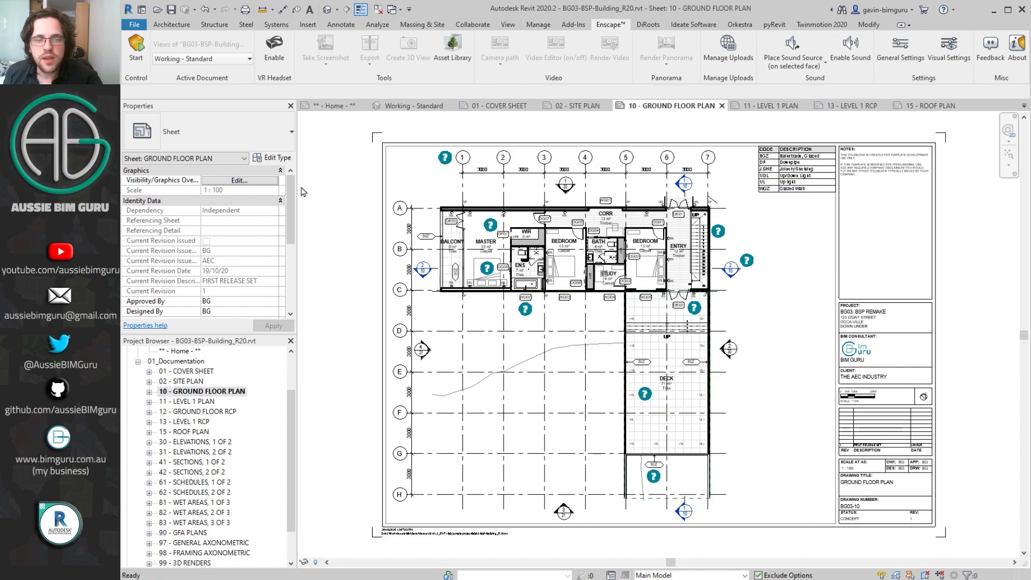
pyautogui.scroll(5, 442, 246)
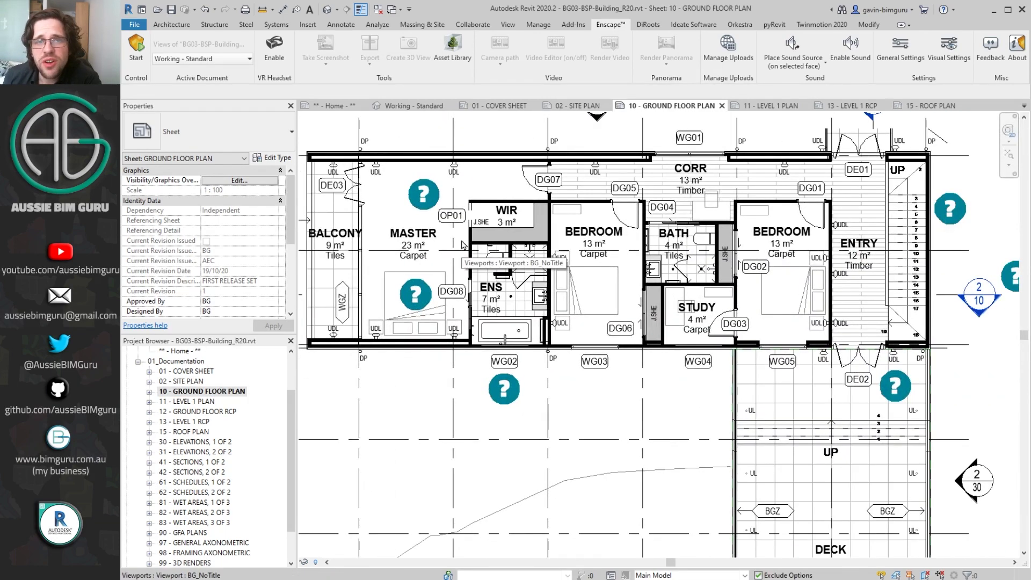
pyautogui.moveTo(609, 241); pyautogui.dragTo(606, 239, button='middle')
pyautogui.scroll(-6, 605, 239)
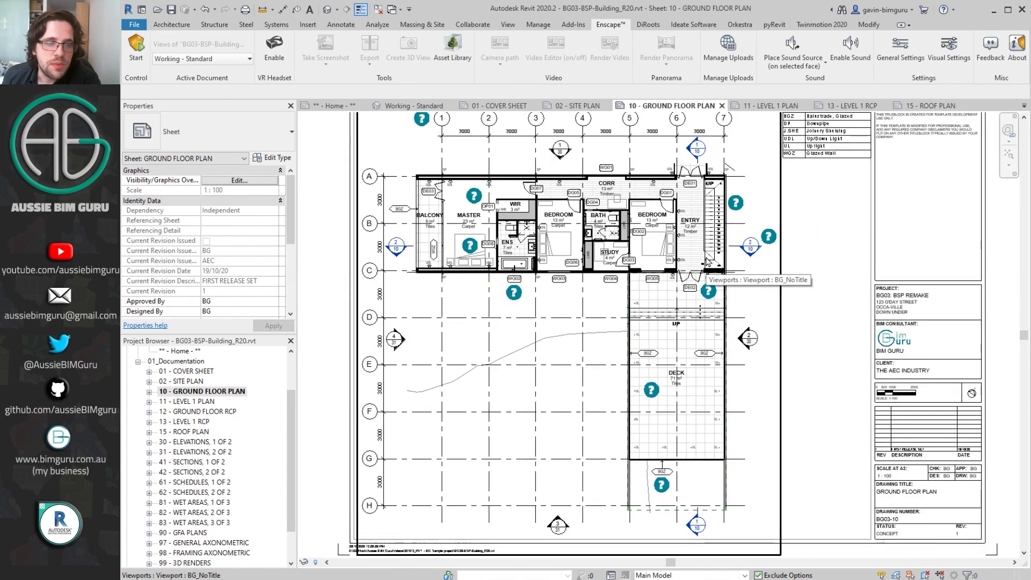
pyautogui.press('z')
pyautogui.press('f')
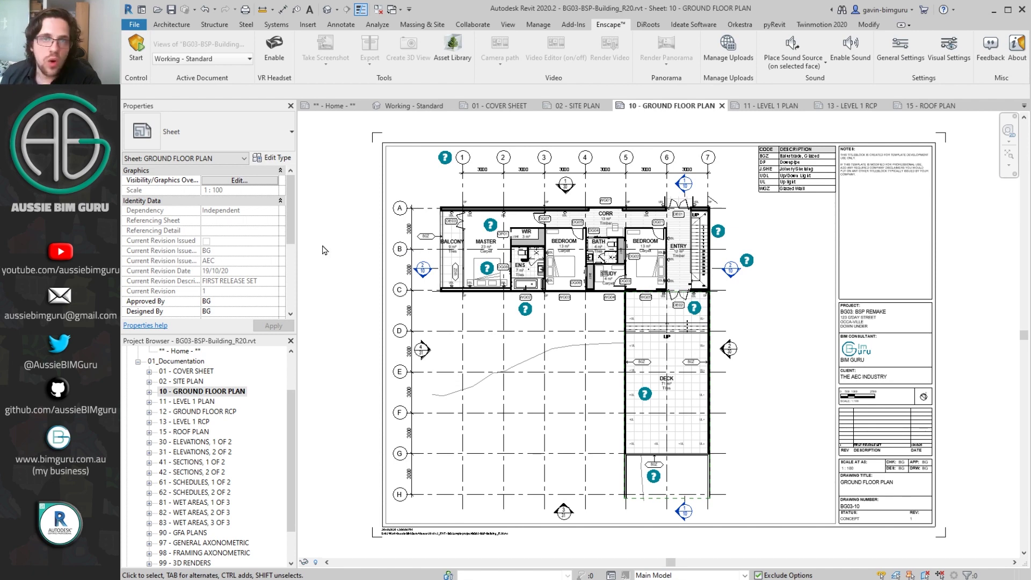
# Step: Review sheets 11 - LEVEL 1 PLAN, 12 - GROUND FLOOR RCP and 15 - ROOF PLAN
pyautogui.doubleClick(195, 403)
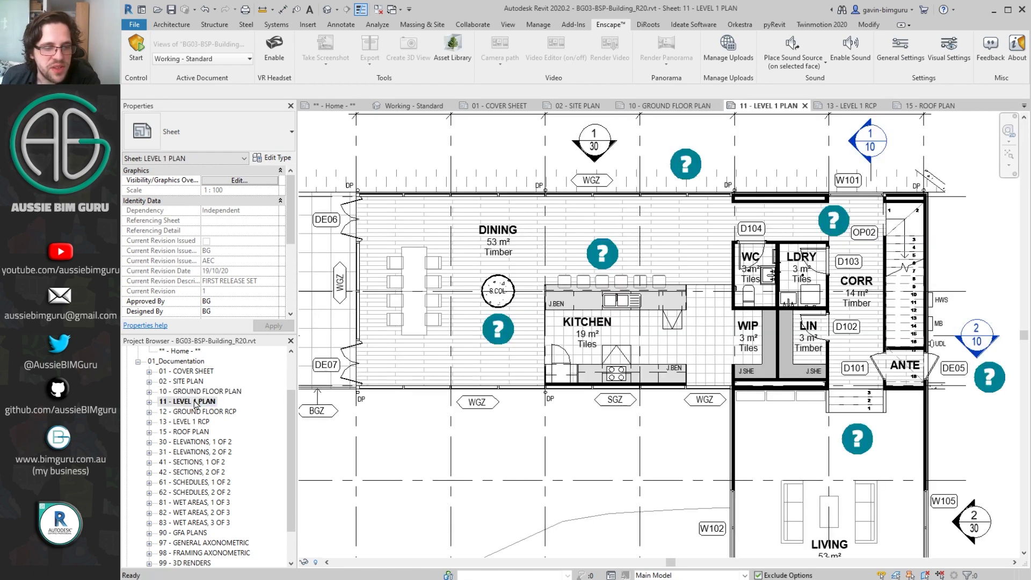
pyautogui.doubleClick(217, 412)
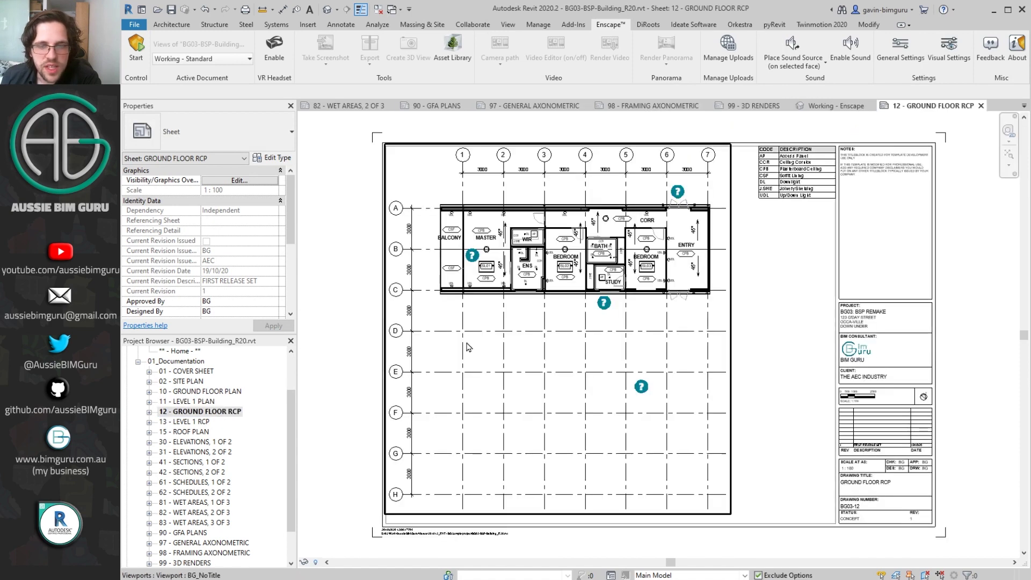
pyautogui.scroll(3, 547, 268)
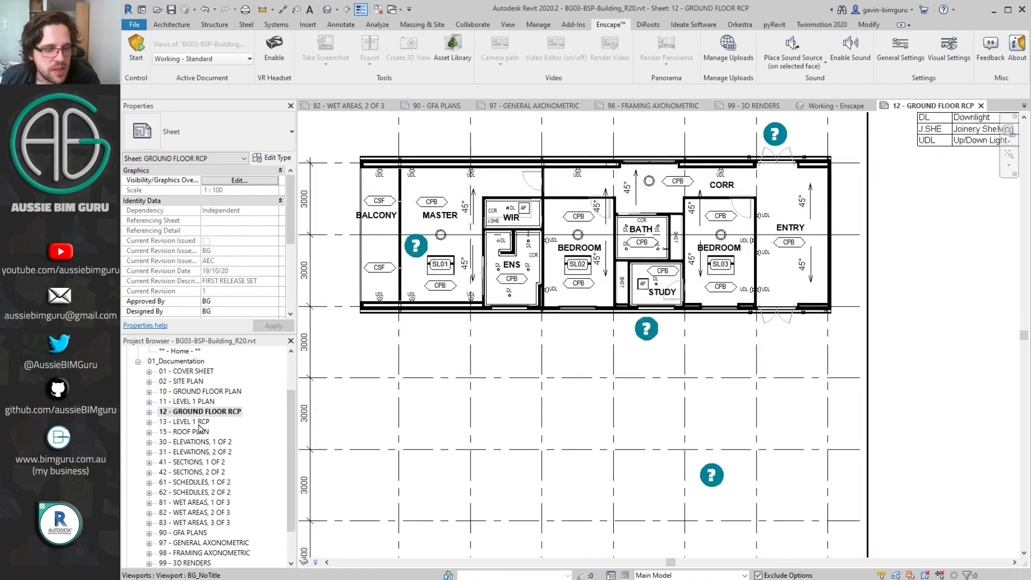
pyautogui.doubleClick(221, 431)
pyautogui.middleClick(441, 311)
pyautogui.middleClick(441, 312)
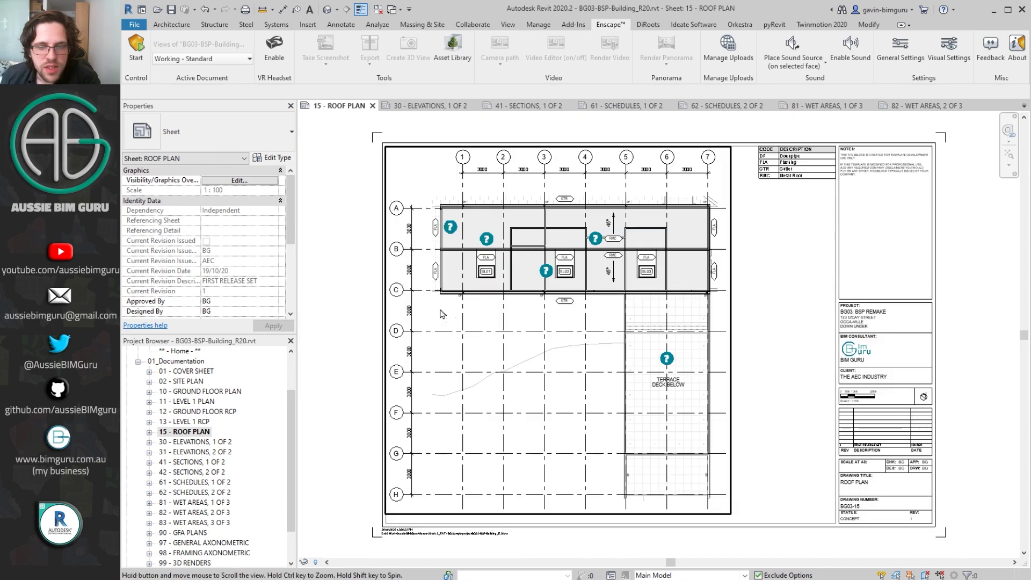
# Step: Open sheet 30 - ELEVATIONS, 1 OF 2 and examine the north elevation's level markers and the code legend
pyautogui.doubleClick(193, 444)
pyautogui.doubleClick(194, 442)
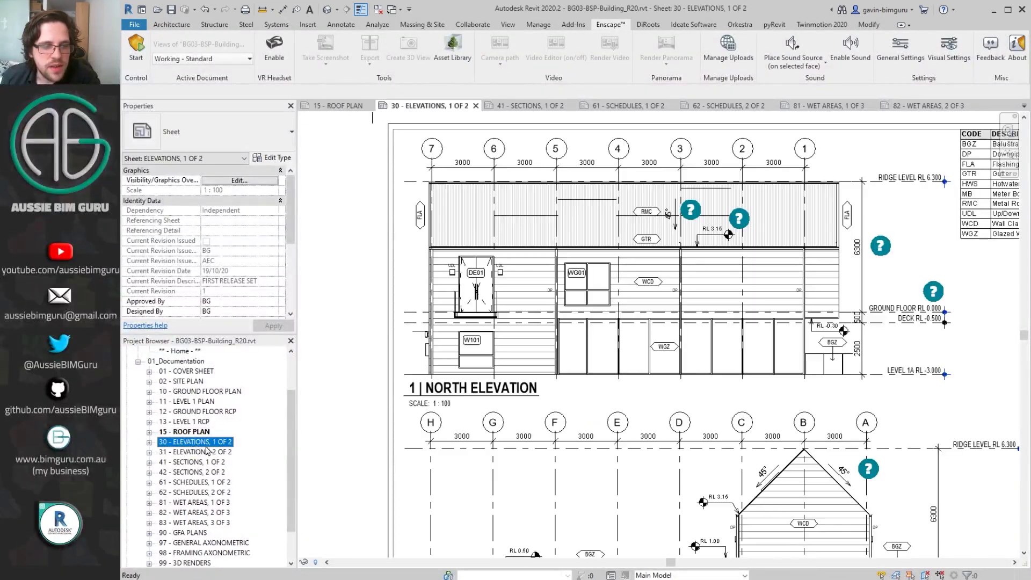
pyautogui.press('z')
pyautogui.press('f')
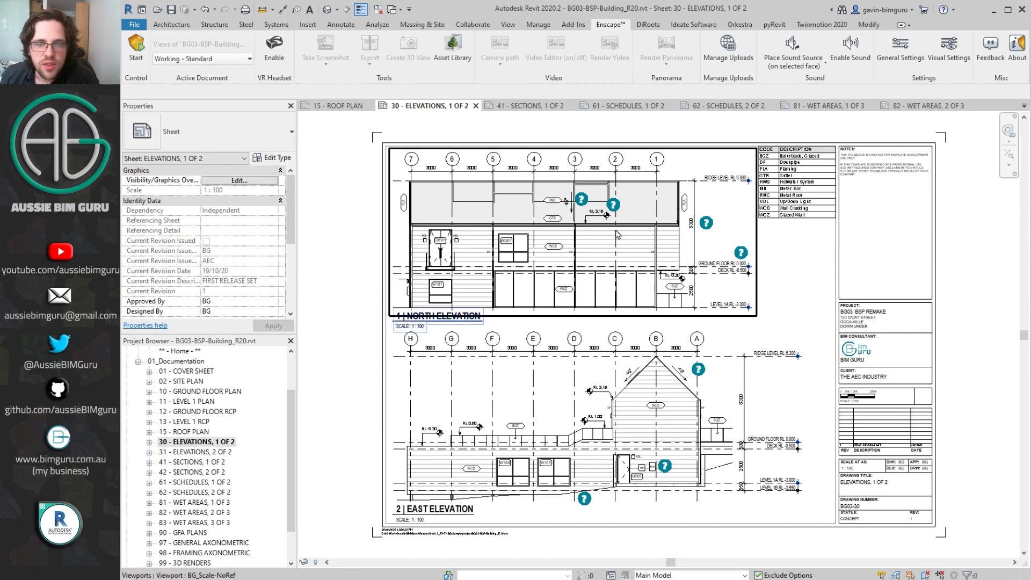
pyautogui.scroll(5, 628, 225)
pyautogui.moveTo(653, 206); pyautogui.dragTo(423, 297, button='middle')
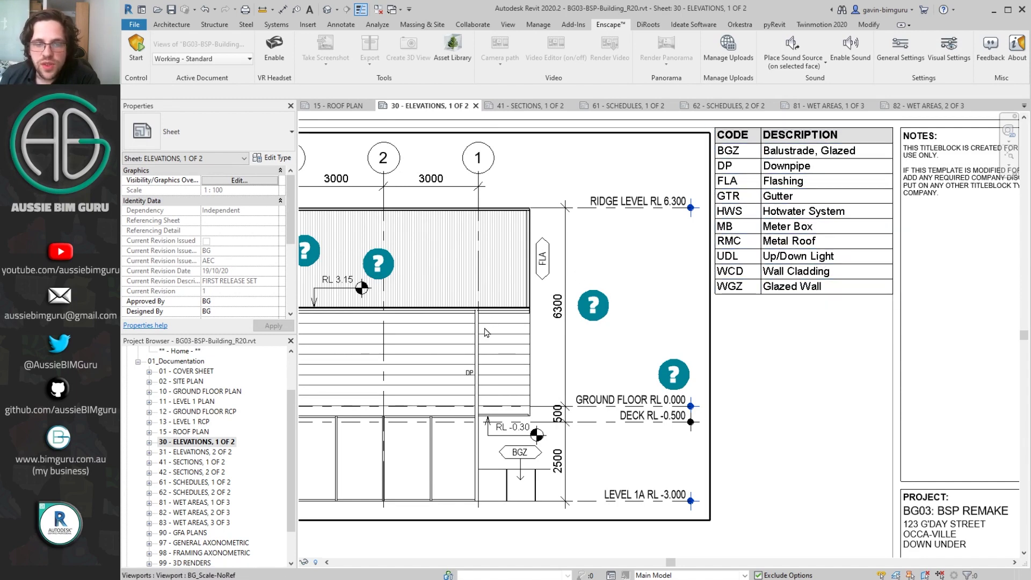
# Step: Open sheets 31 - ELEVATIONS, 2 OF 2 and 41 - SECTIONS, 1 OF 2, and examine the full Section 1 drawing
pyautogui.doubleClick(213, 451)
pyautogui.doubleClick(205, 463)
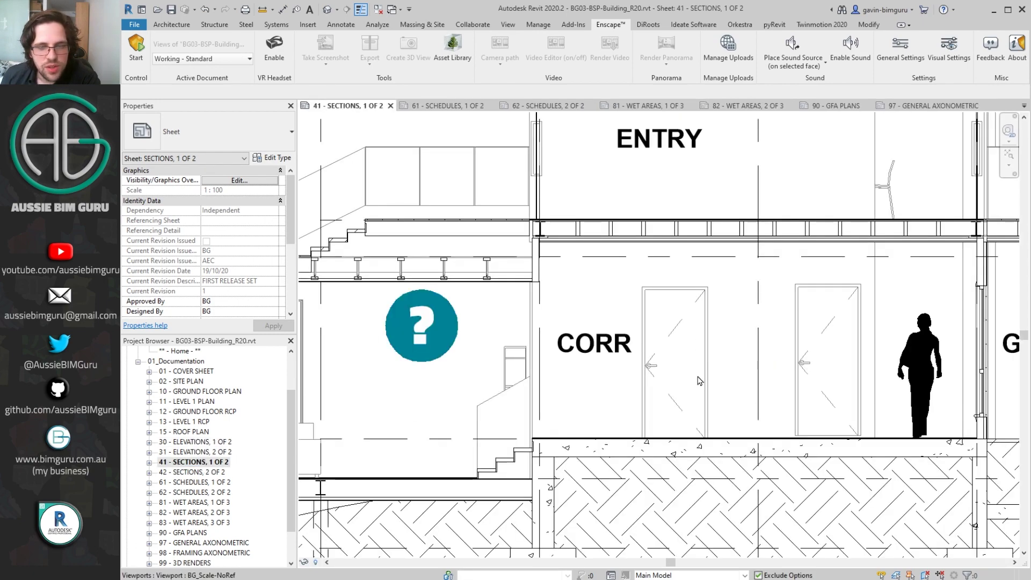
pyautogui.middleClick(704, 375)
pyautogui.middleClick(704, 375)
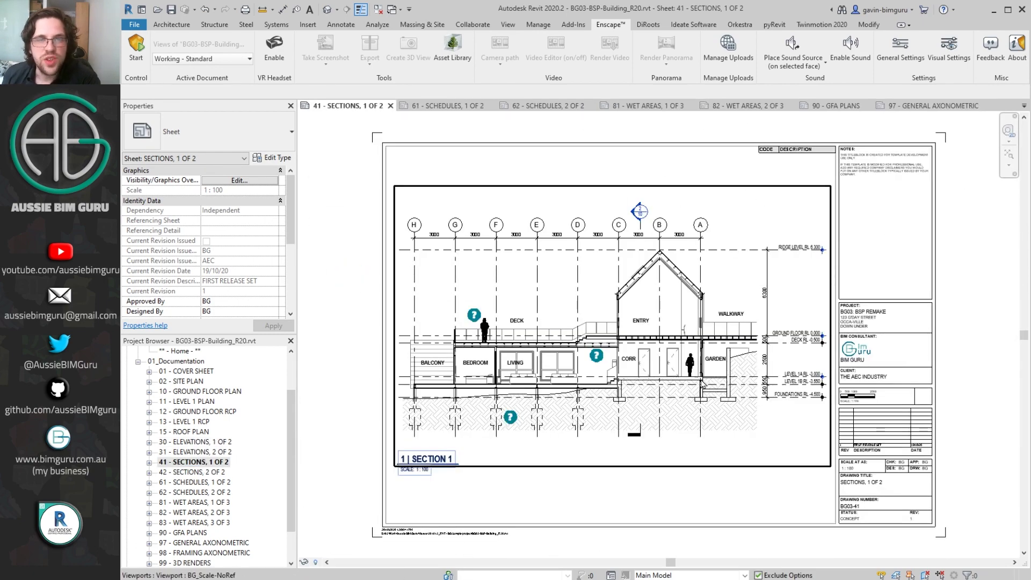
# Step: Review schedule sheets 61 and 62, and wet area sheets 81, 82 and 83
pyautogui.doubleClick(200, 482)
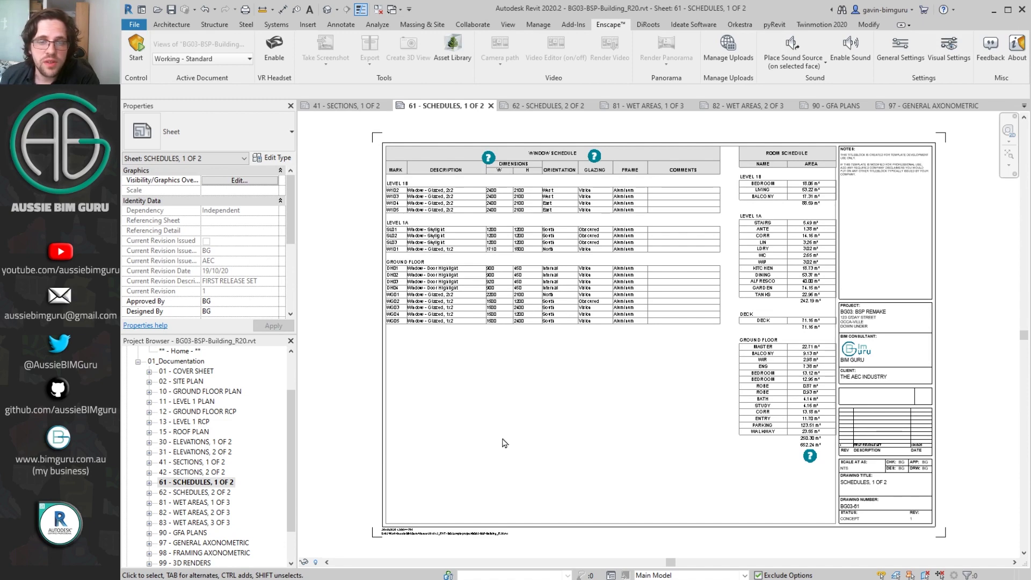
pyautogui.doubleClick(196, 492)
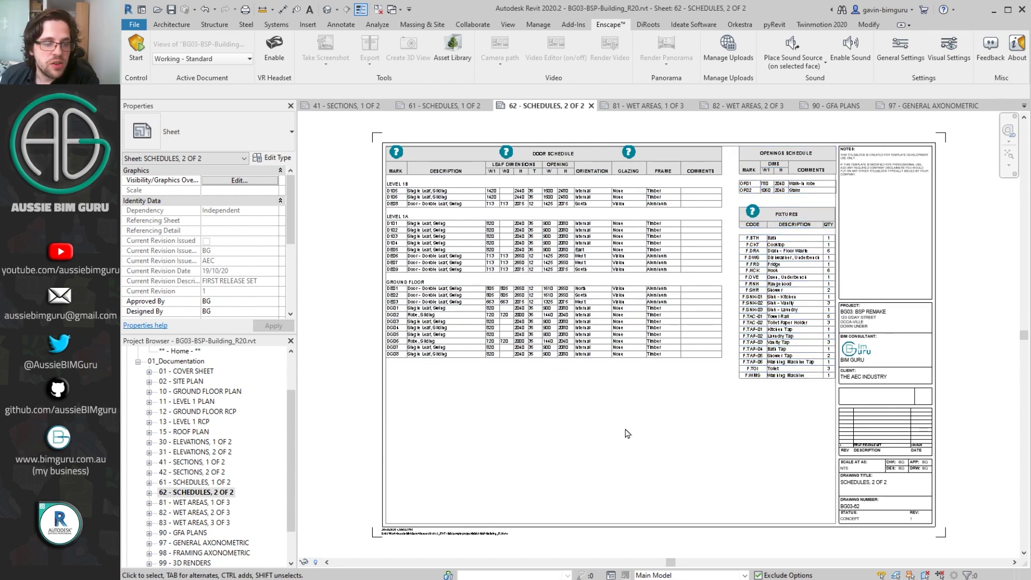
pyautogui.doubleClick(199, 503)
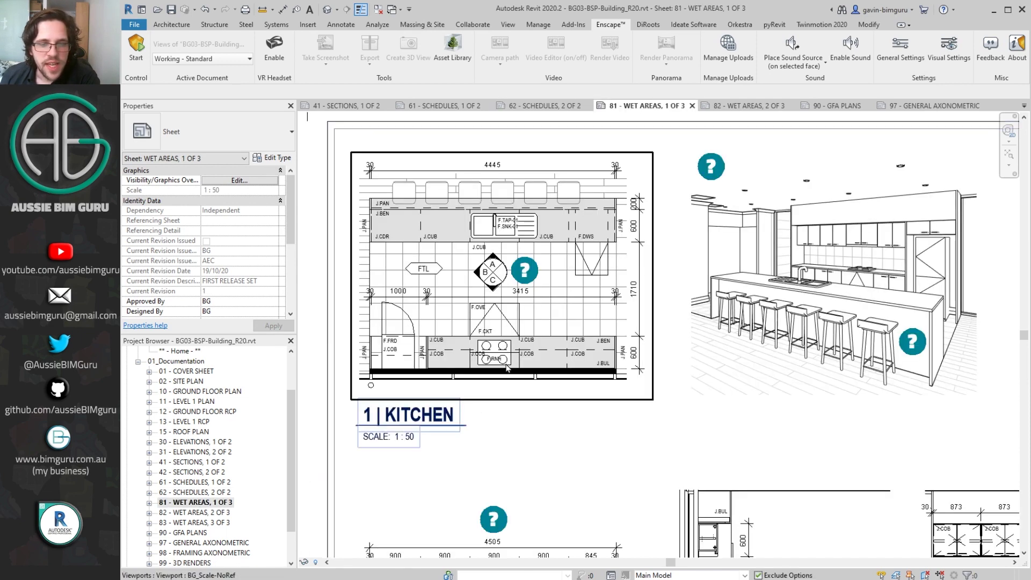
pyautogui.middleClick(513, 361)
pyautogui.middleClick(513, 360)
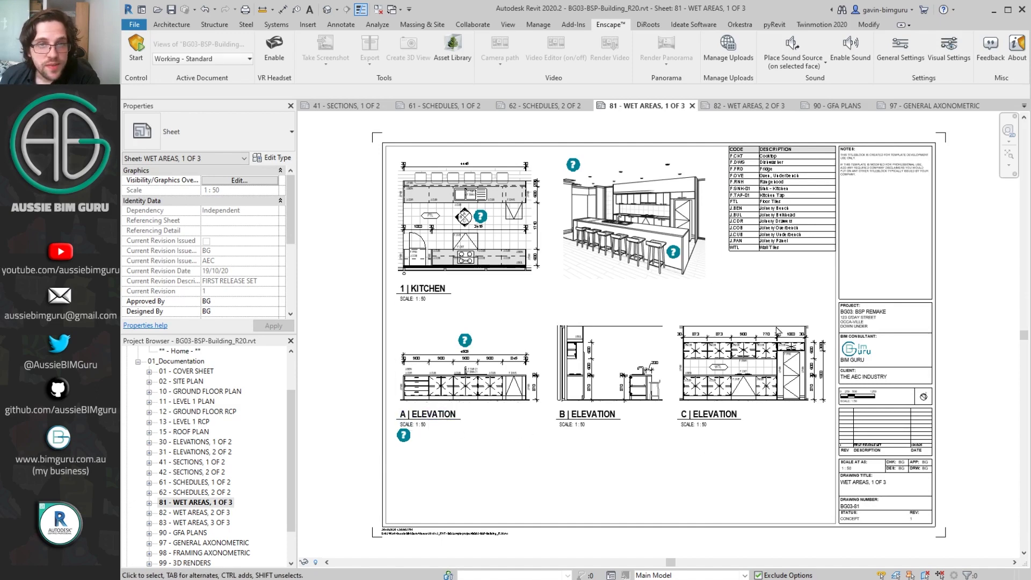
pyautogui.doubleClick(199, 513)
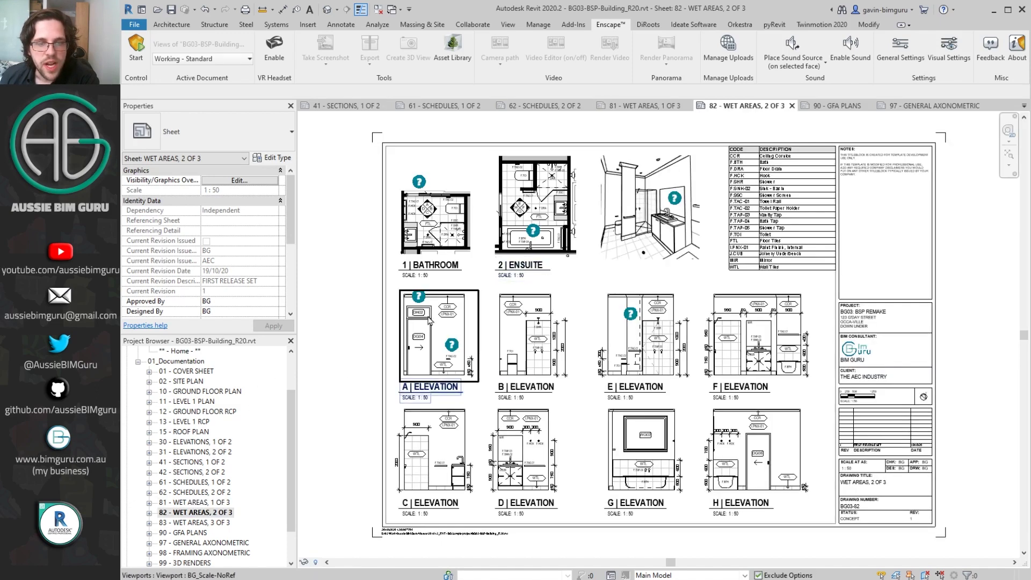
pyautogui.click(223, 523)
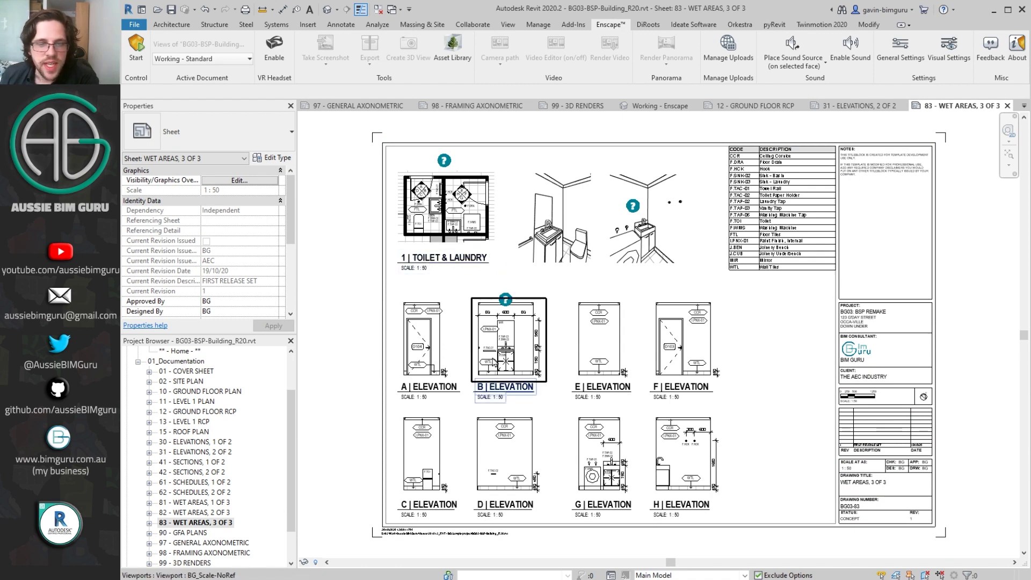
# Step: Review sheets 90 - GFA PLANS and 97 - GENERAL AXONOMETRIC
pyautogui.doubleClick(193, 532)
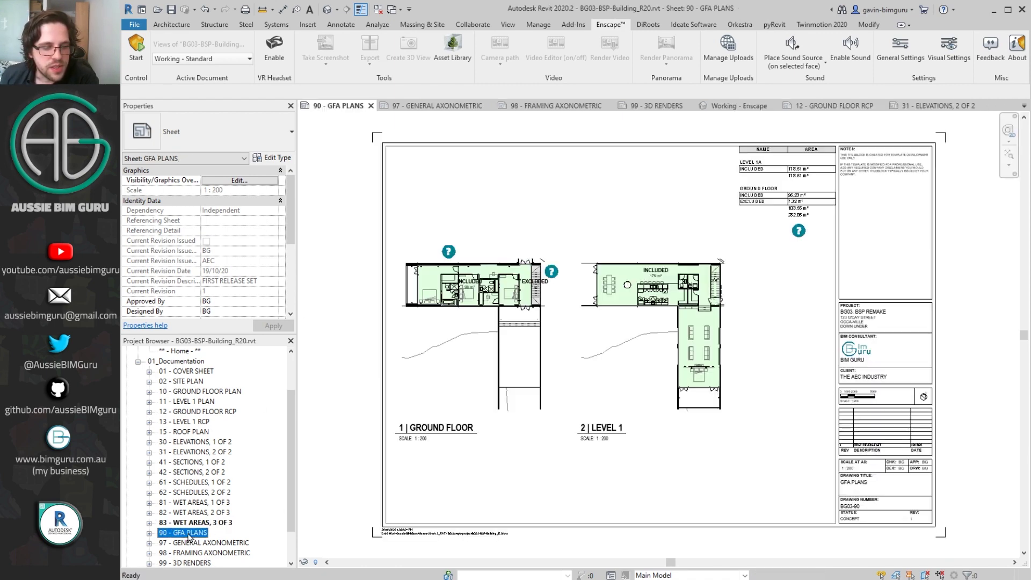
pyautogui.scroll(-3, 248, 456)
pyautogui.scroll(-1, 246, 450)
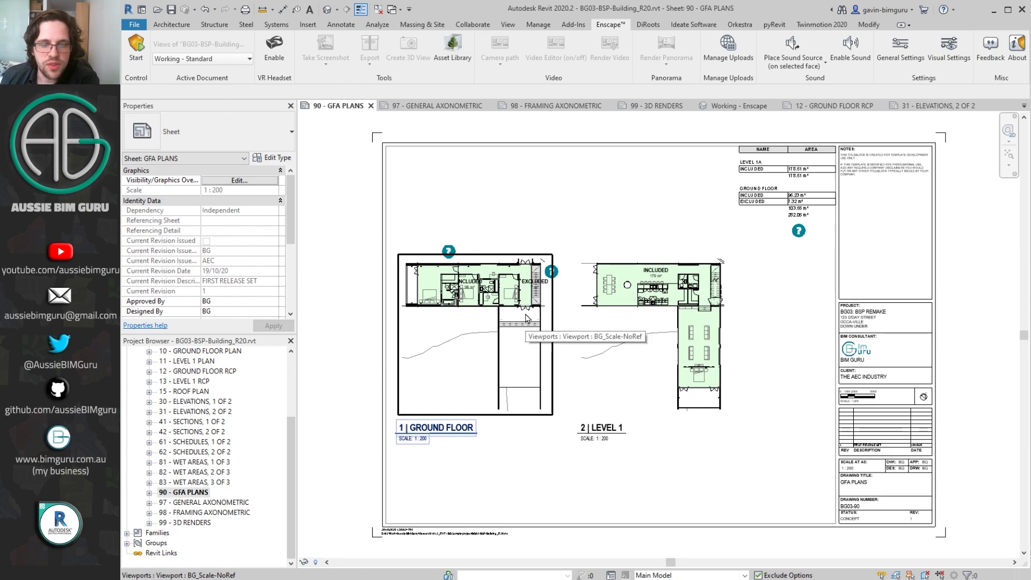
pyautogui.doubleClick(206, 504)
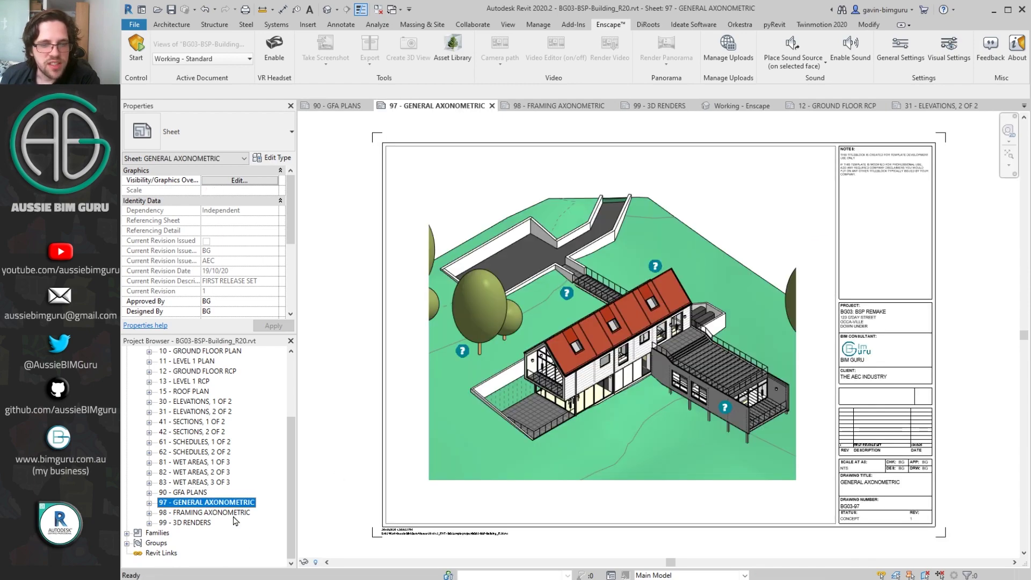
# Step: Open sheet 98 - FRAMING AXONOMETRIC and examine the floor framing and the lower wing's posts and foundations up close
pyautogui.doubleClick(226, 513)
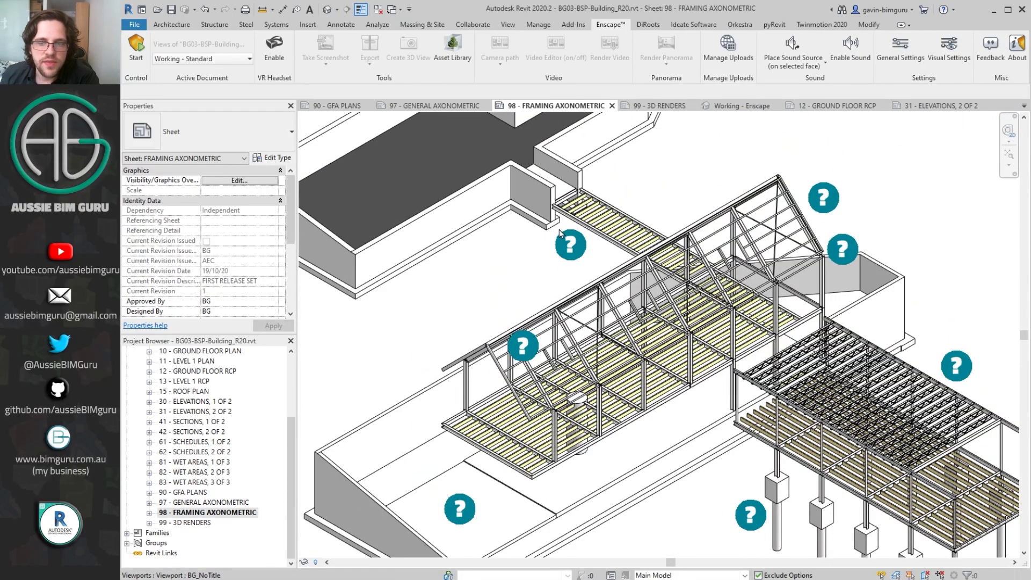
pyautogui.scroll(5, 594, 336)
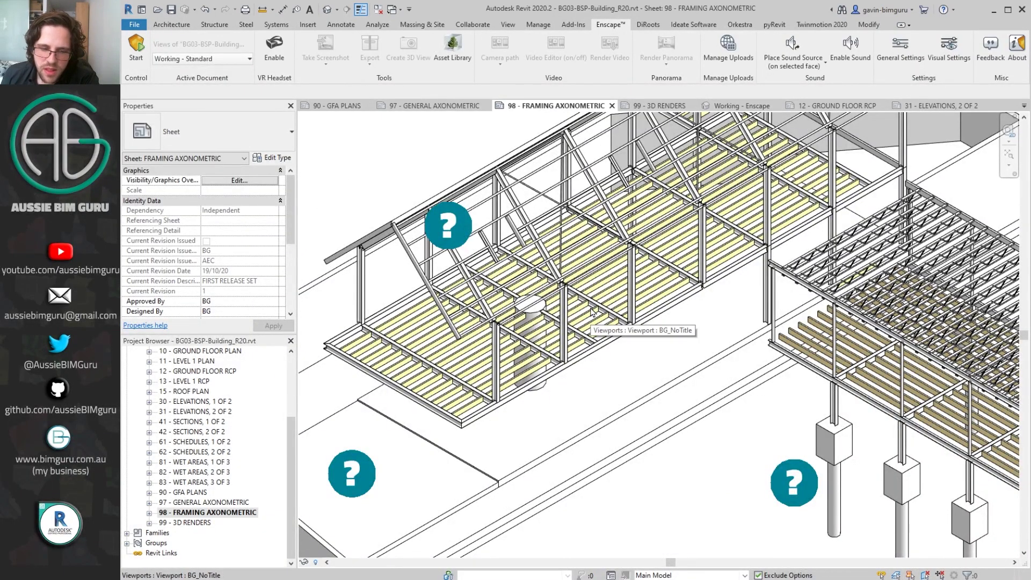
pyautogui.moveTo(656, 361); pyautogui.dragTo(449, 225, button='middle')
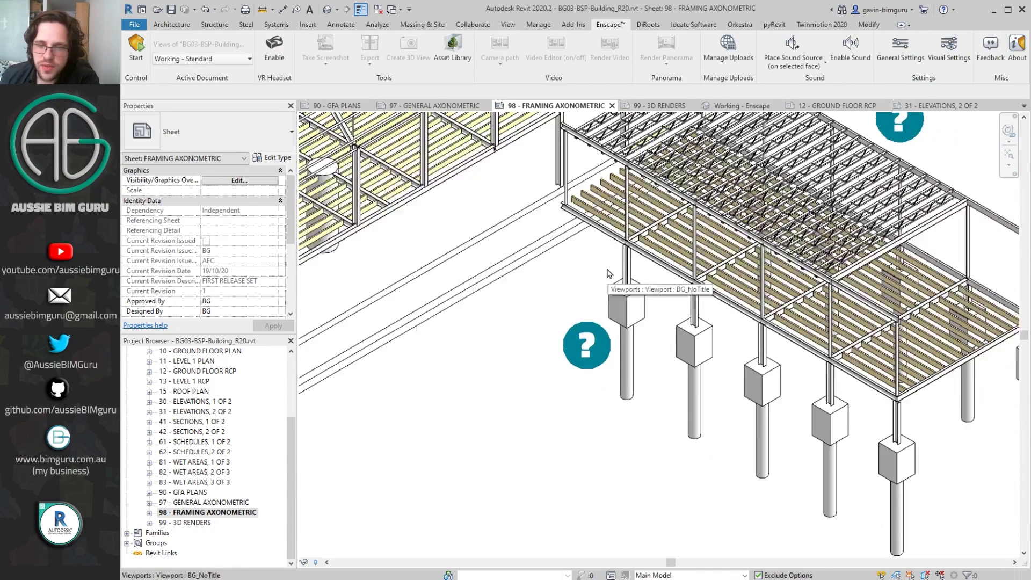
# Step: Examine the lower wing's framing and foundations on sheet 98, and open sheet 99 - 3D RENDERS
pyautogui.moveTo(836, 284); pyautogui.dragTo(636, 263, button='middle')
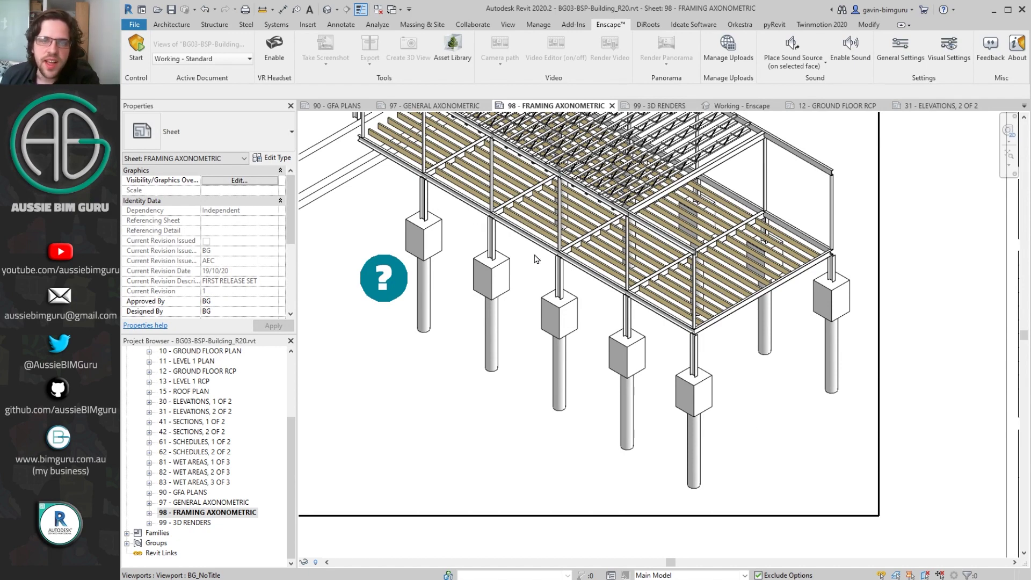
pyautogui.scroll(-3, 542, 256)
pyautogui.scroll(2, 569, 320)
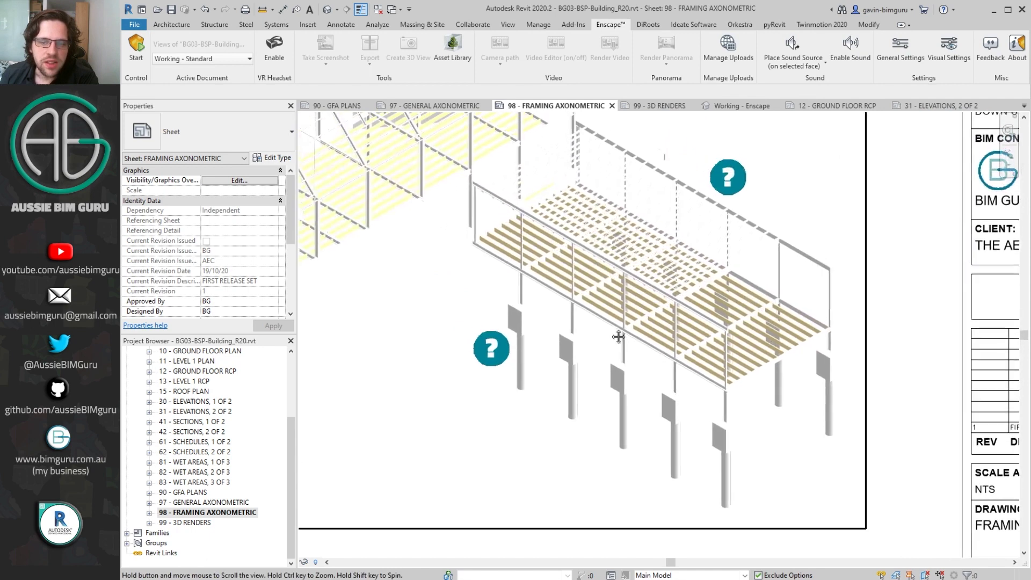
pyautogui.doubleClick(186, 523)
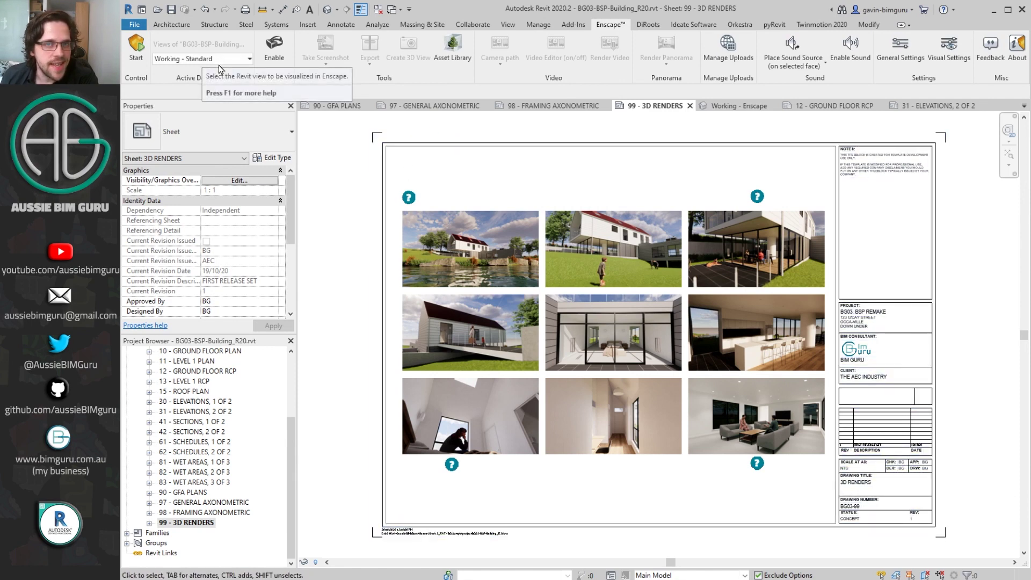
# Step: Open the default 3D view and make the Enscape design option active
pyautogui.click(327, 9)
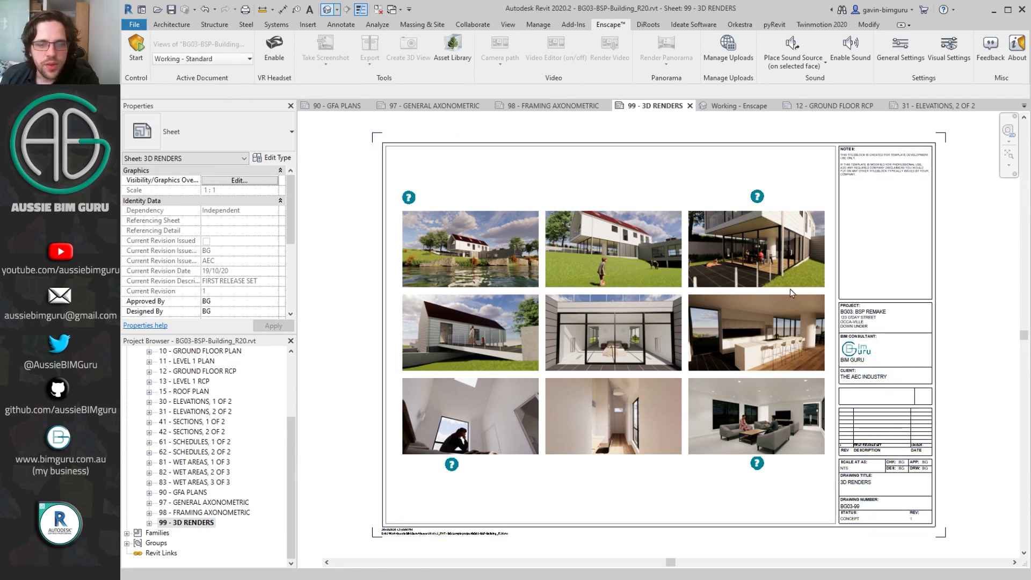
pyautogui.scroll(6, 840, 416)
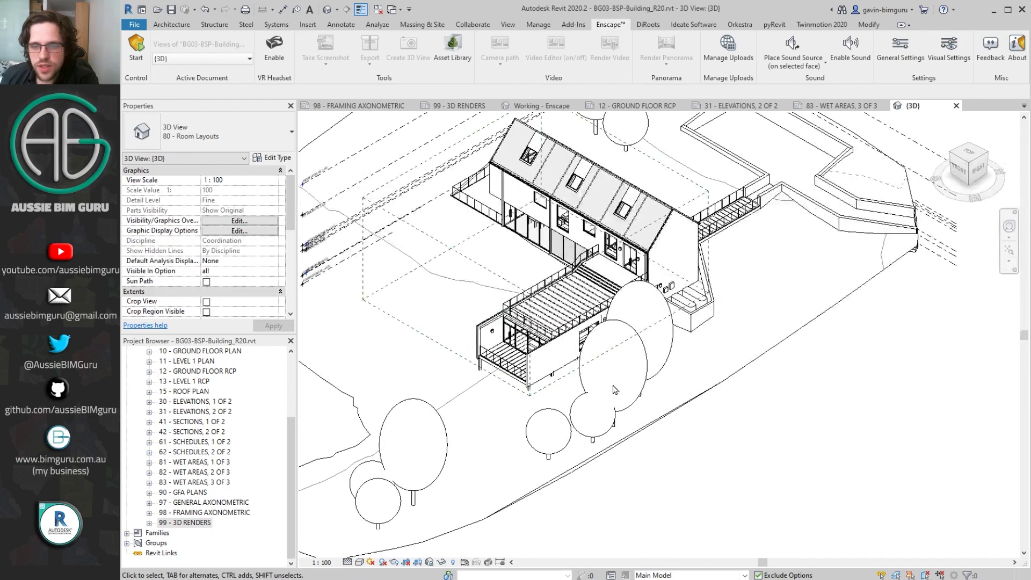
pyautogui.scroll(-2, 655, 389)
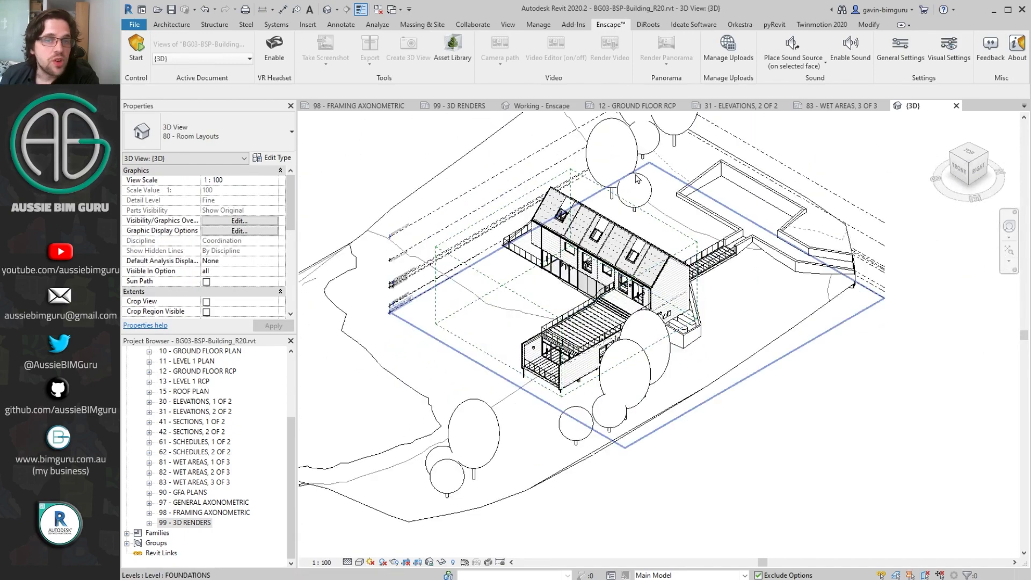
pyautogui.click(735, 577)
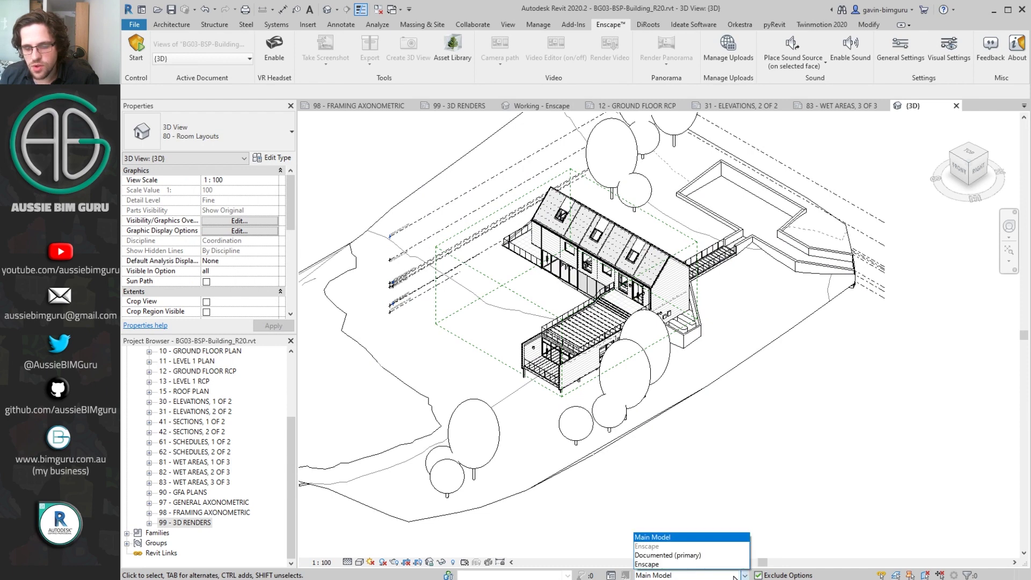
pyautogui.click(650, 565)
pyautogui.scroll(2, 837, 421)
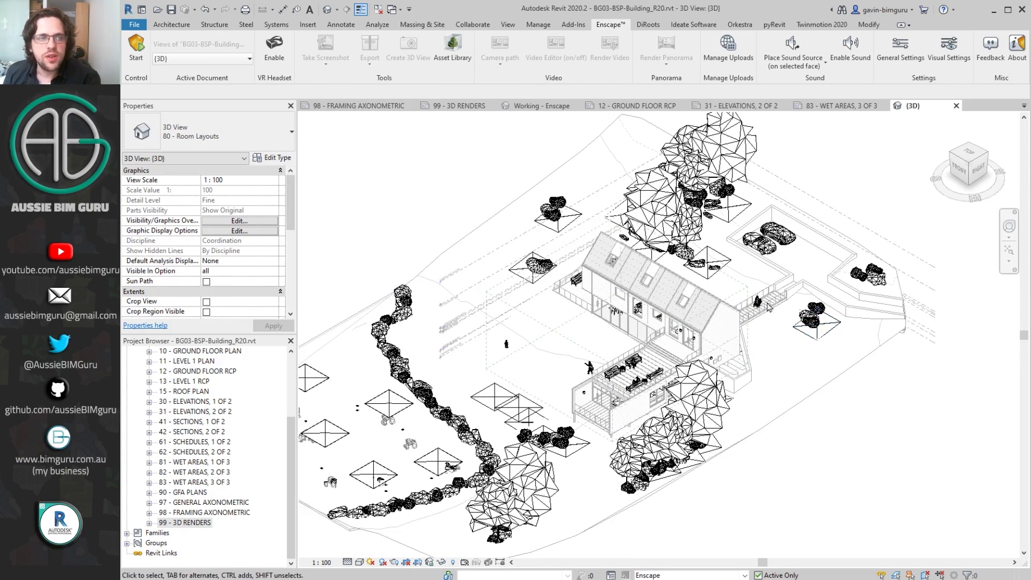
# Step: Set Working - Enscape as the view to visualise and start the Enscape renderer
pyautogui.click(183, 58)
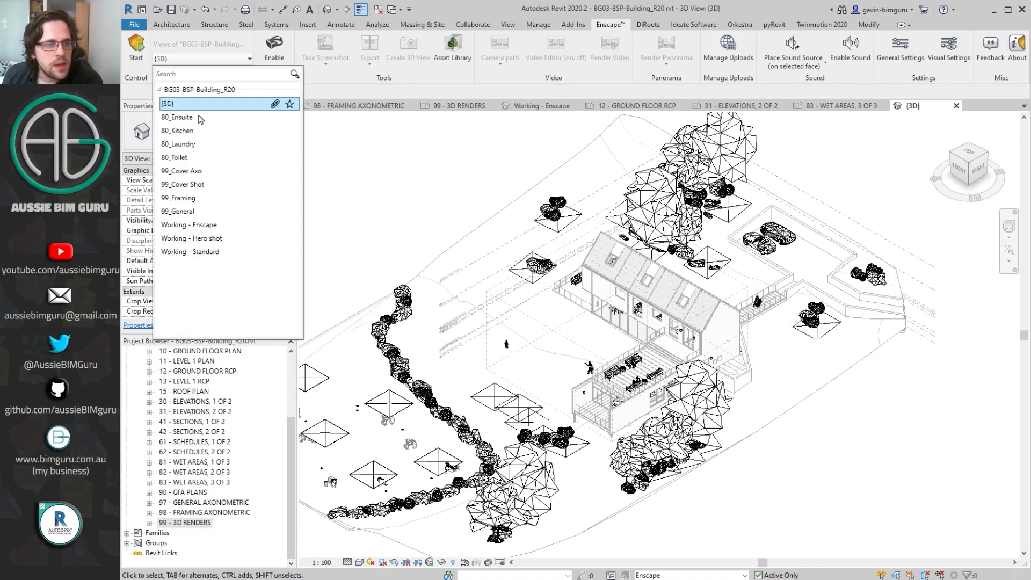
pyautogui.click(188, 224)
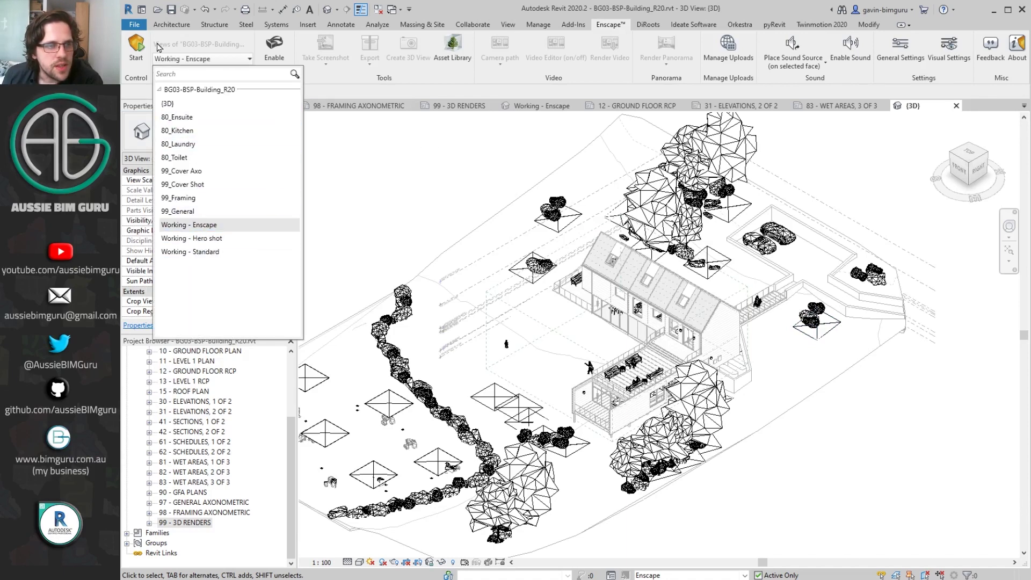
pyautogui.click(136, 47)
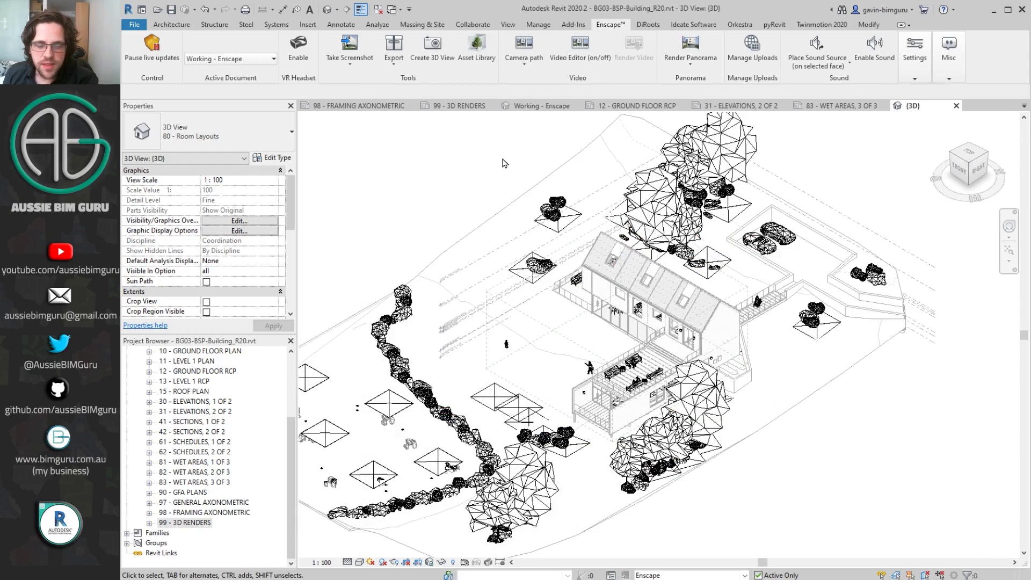
# Step: Switch to the Enscape render window, enlarge it and reposition it over the Revit model
pyautogui.click(527, 543)
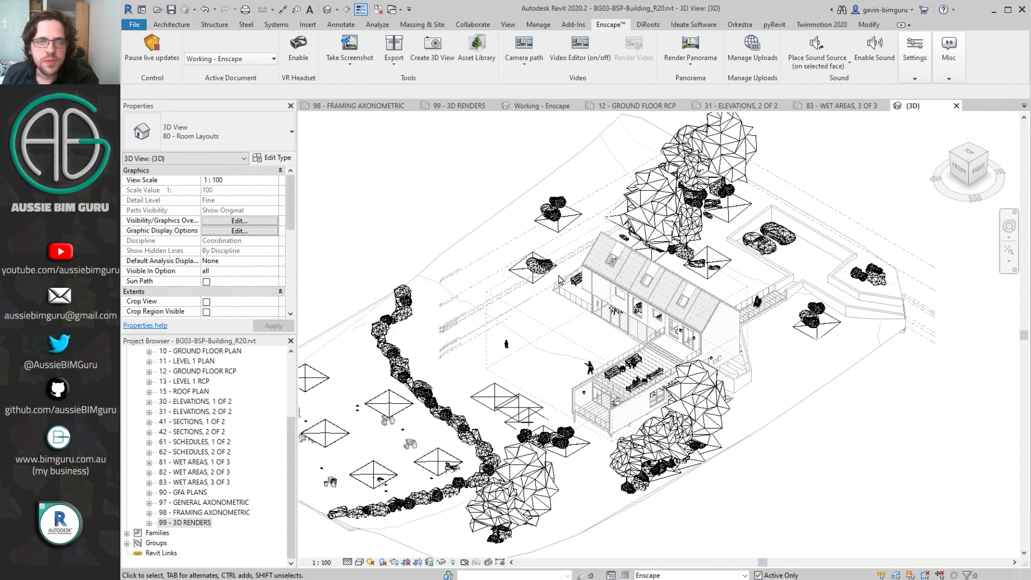
pyautogui.moveTo(528, 577)
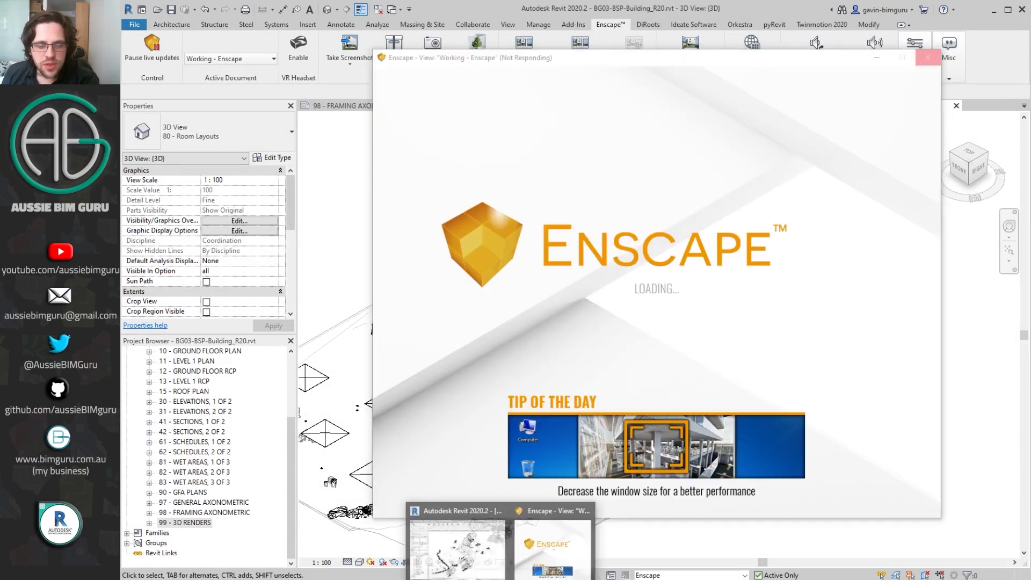
pyautogui.click(543, 549)
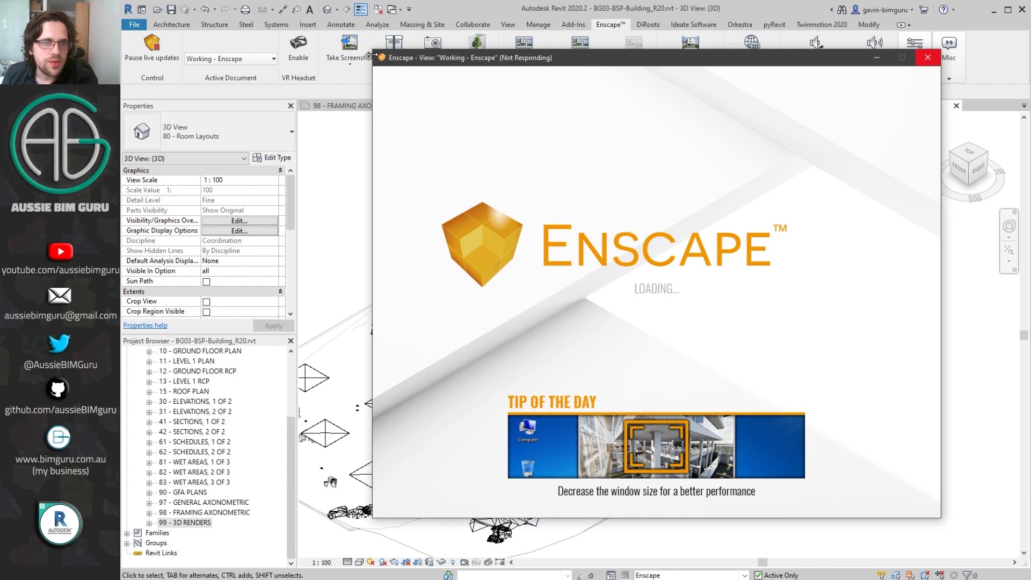
pyautogui.moveTo(371, 54); pyautogui.dragTo(291, 19)
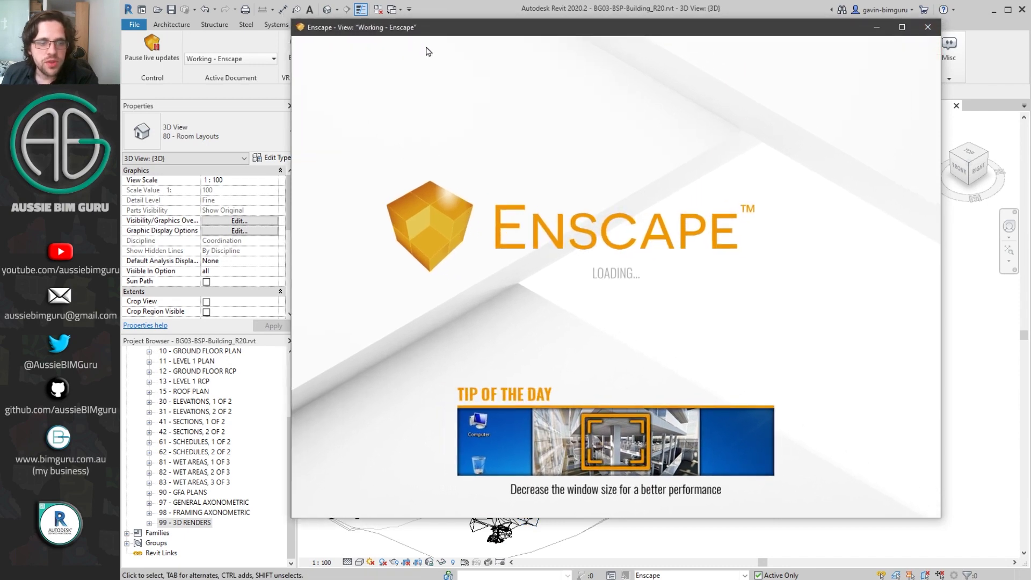
pyautogui.moveTo(412, 28); pyautogui.dragTo(429, 53)
# Step: Fly around the house into the hallway with the desk, and set the time of day to 14:32
pyautogui.moveTo(632, 244); pyautogui.dragTo(660, 236)
pyautogui.press('w')
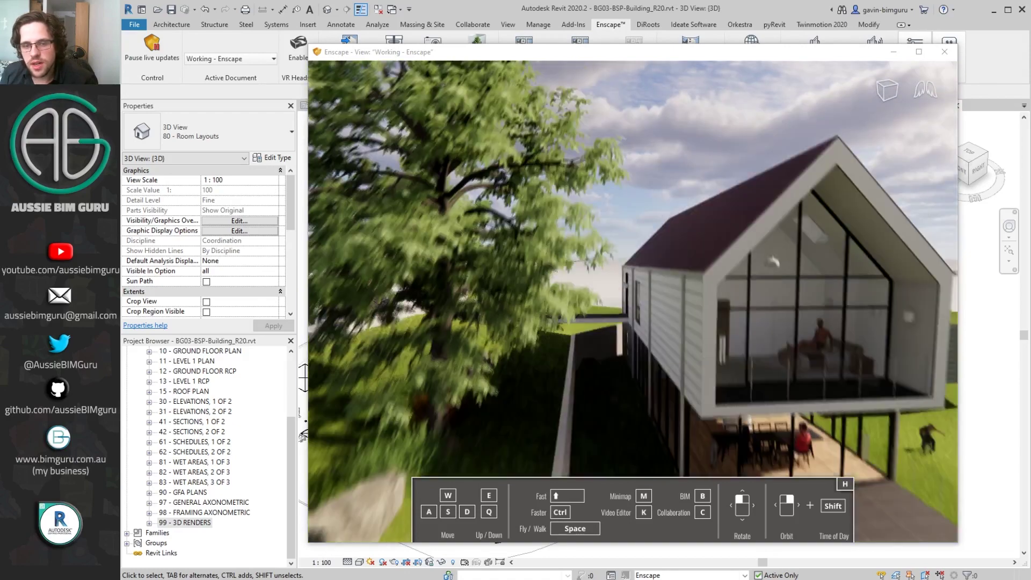
pyautogui.moveTo(483, 301); pyautogui.dragTo(741, 301, button='right')
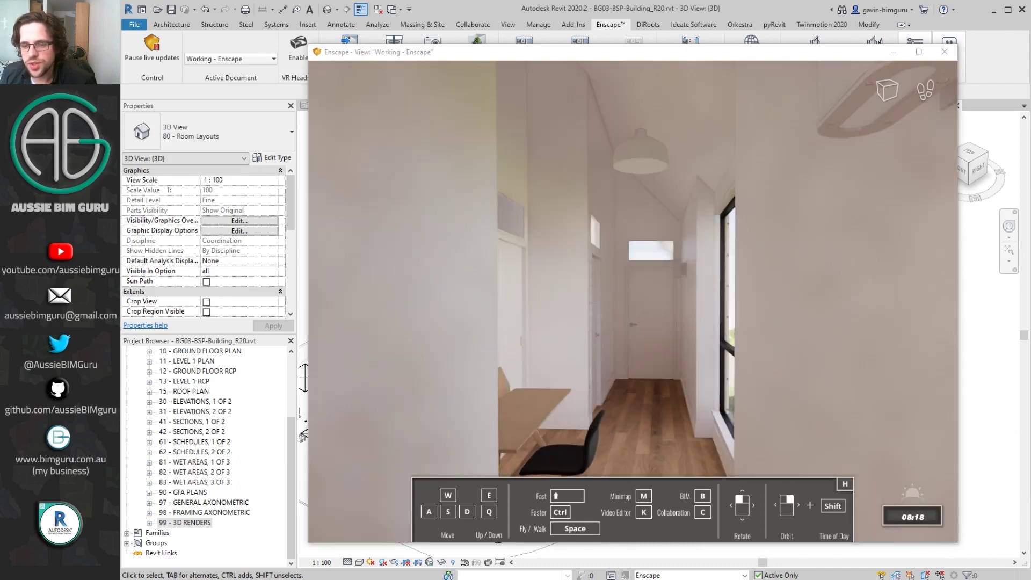
pyautogui.keyDown('shift'); pyautogui.moveTo(632, 301); pyautogui.dragTo(752, 301, button='right'); pyautogui.keyUp('shift')
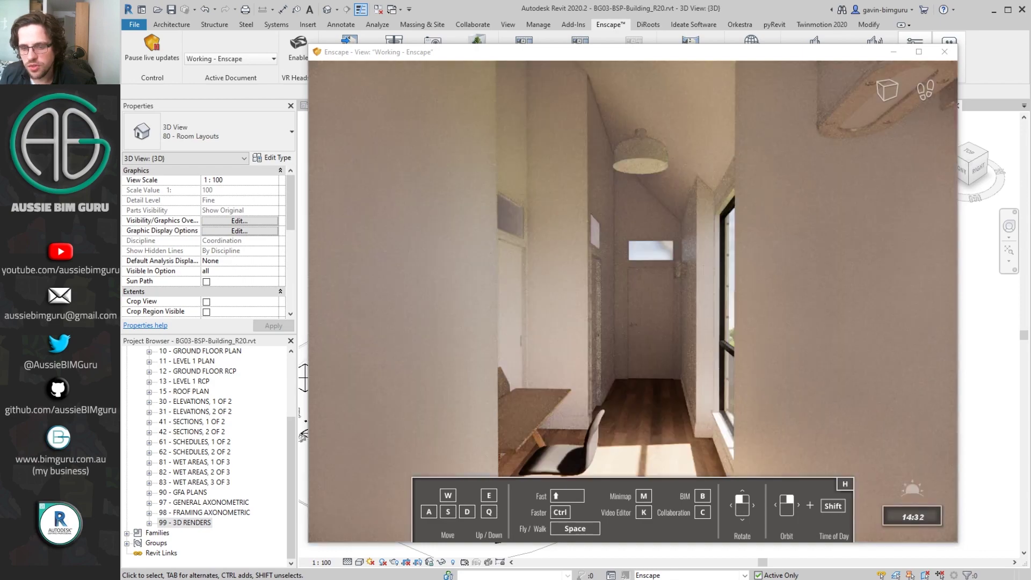
# Step: Walk along the hallway past the tall window and look up at the skylight and pendant lamp in the bedroom
pyautogui.press('w')
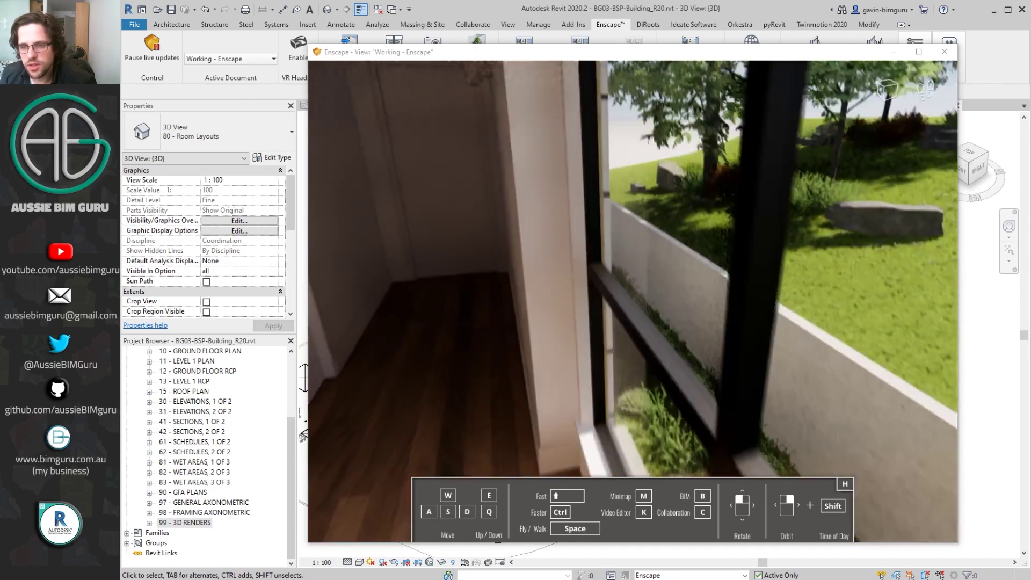
pyautogui.moveTo(419, 322); pyautogui.dragTo(795, 333)
pyautogui.press('w')
pyautogui.press('w')
pyautogui.moveTo(698, 300); pyautogui.dragTo(532, 349)
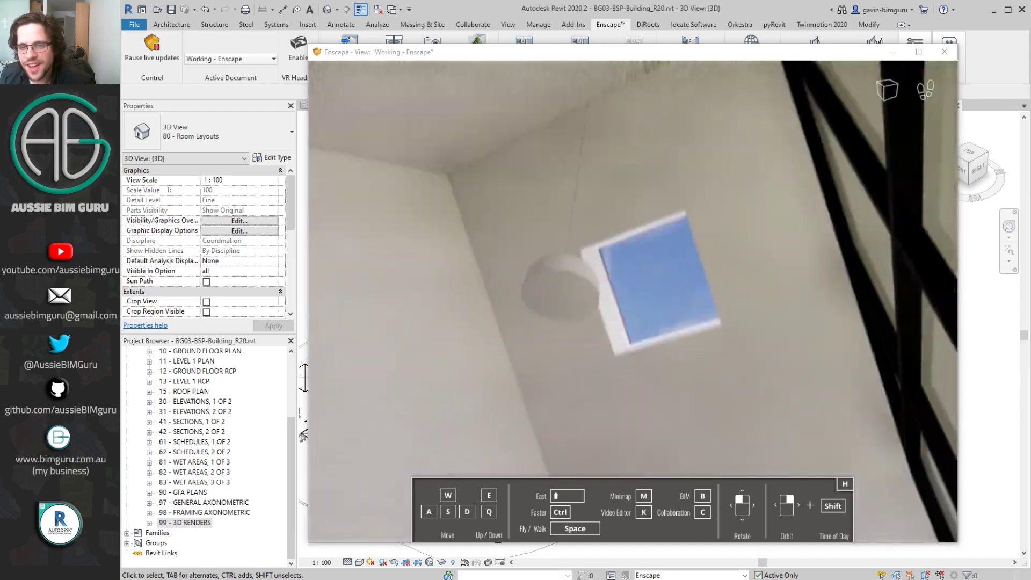
pyautogui.press('w')
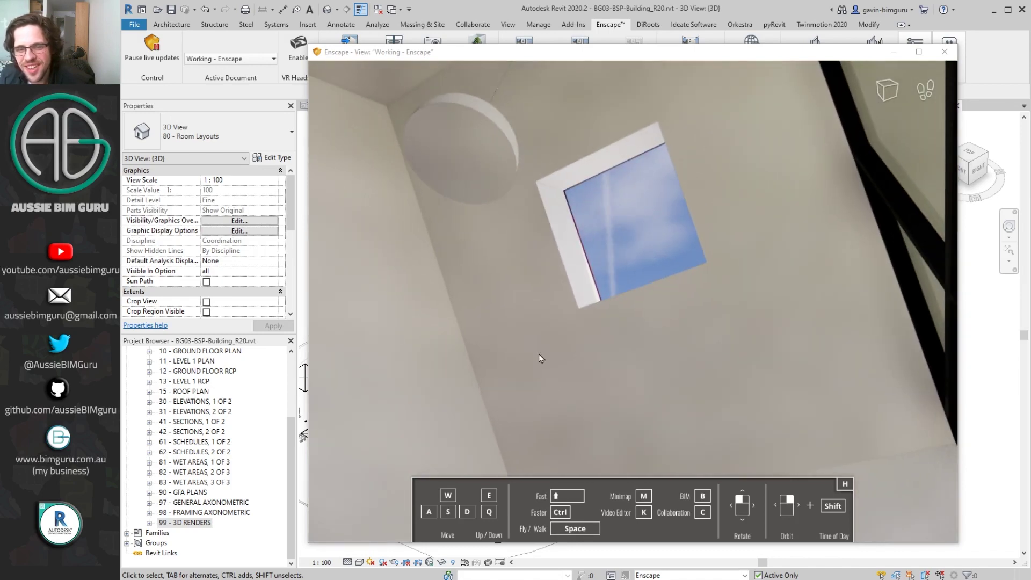
# Step: Set the render's time of day to 11:39 and view the man sitting on the bed below the skylight
pyautogui.moveTo(611, 266); pyautogui.dragTo(611, 376)
pyautogui.press('s')
pyautogui.keyDown('shift'); pyautogui.moveTo(611, 266); pyautogui.dragTo(623, 267, button='right'); pyautogui.keyUp('shift')
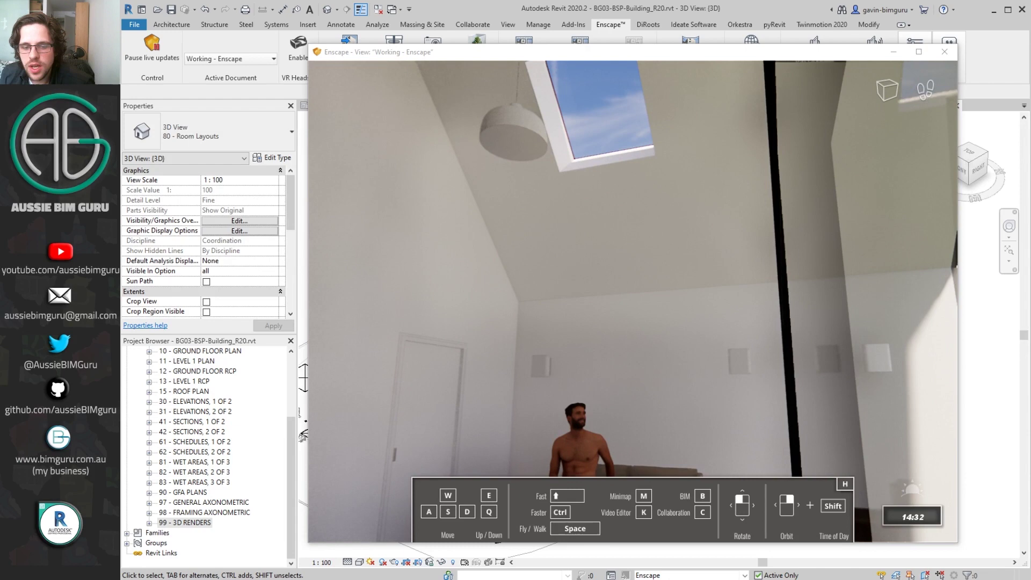
pyautogui.keyDown('shift'); pyautogui.moveTo(762, 273); pyautogui.dragTo(709, 273, button='right'); pyautogui.keyUp('shift')
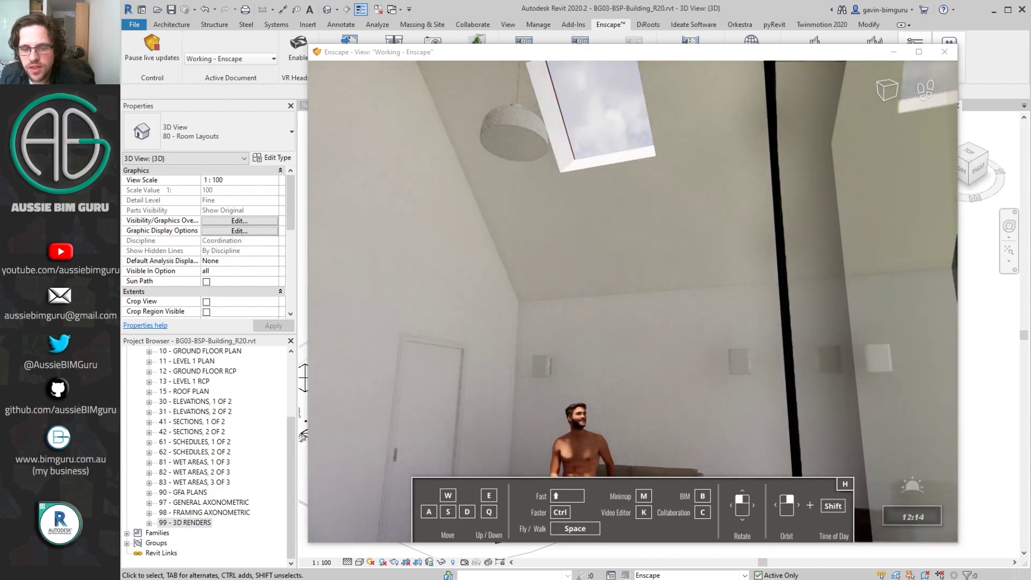
pyautogui.moveTo(702, 253); pyautogui.dragTo(701, 365)
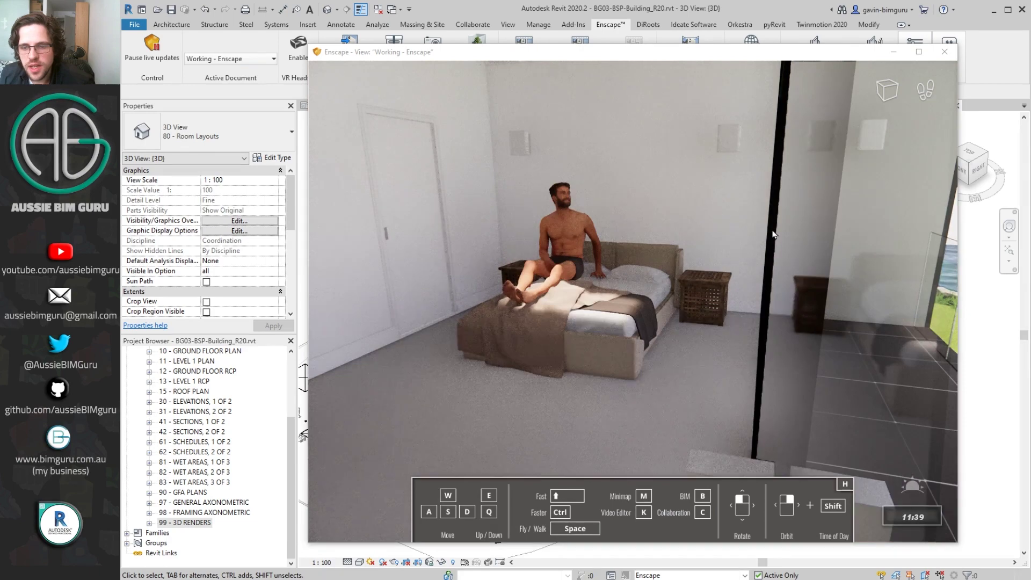
# Step: Fly out of the bedroom to the paved terrace and view the glazed dining area in walk mode
pyautogui.moveTo(774, 234); pyautogui.dragTo(419, 242)
pyautogui.press('space')
pyautogui.press('d')
pyautogui.press('s')
pyautogui.moveTo(634, 241); pyautogui.dragTo(483, 398)
pyautogui.press('w')
pyautogui.press('space')
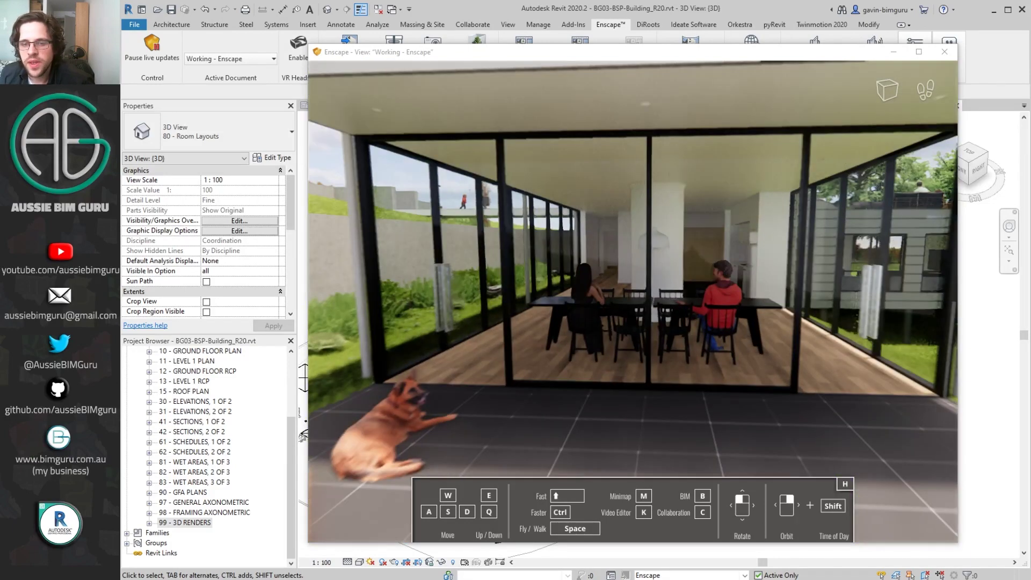
# Step: Walk through the dining area, kitchen and hallway to examine the living room's sofas and television wall
pyautogui.press('w')
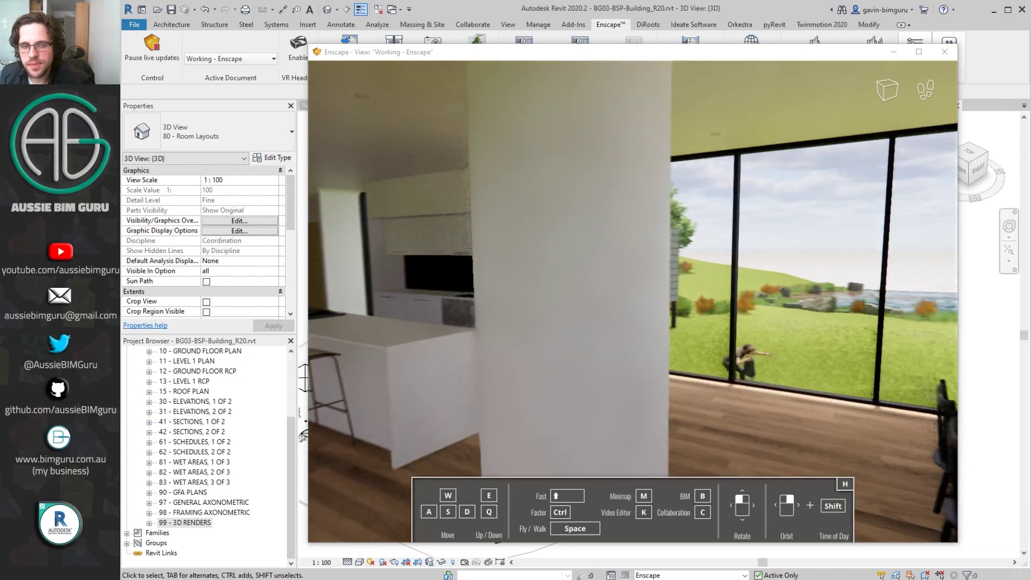
pyautogui.press('s')
pyautogui.press('a')
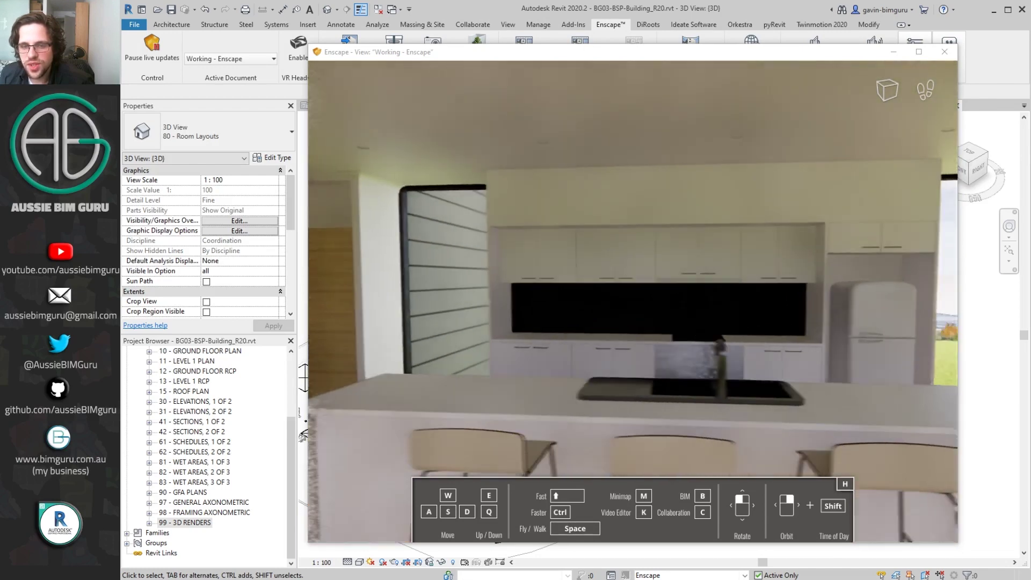
pyautogui.press('a')
pyautogui.press('w')
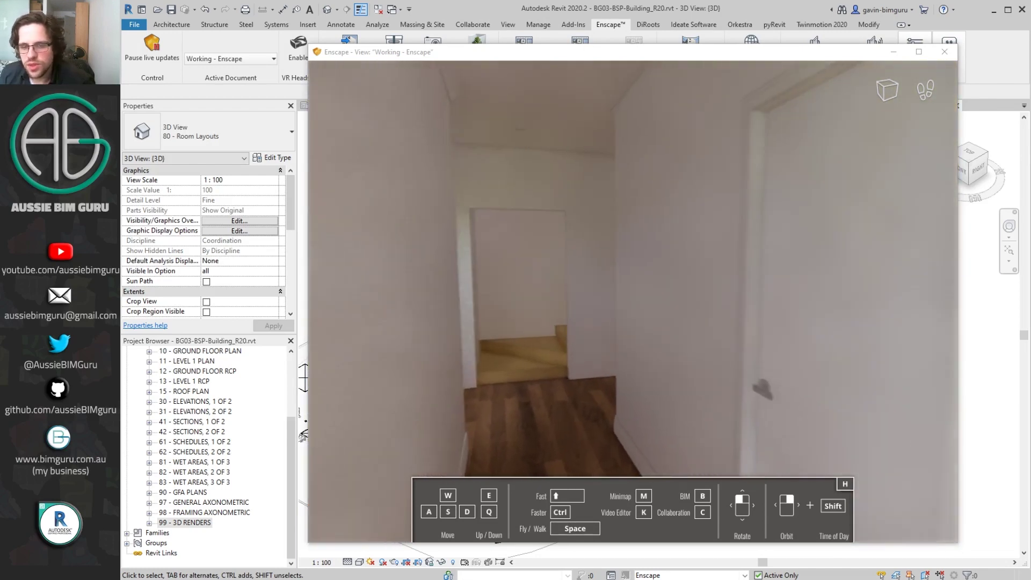
pyautogui.press('w')
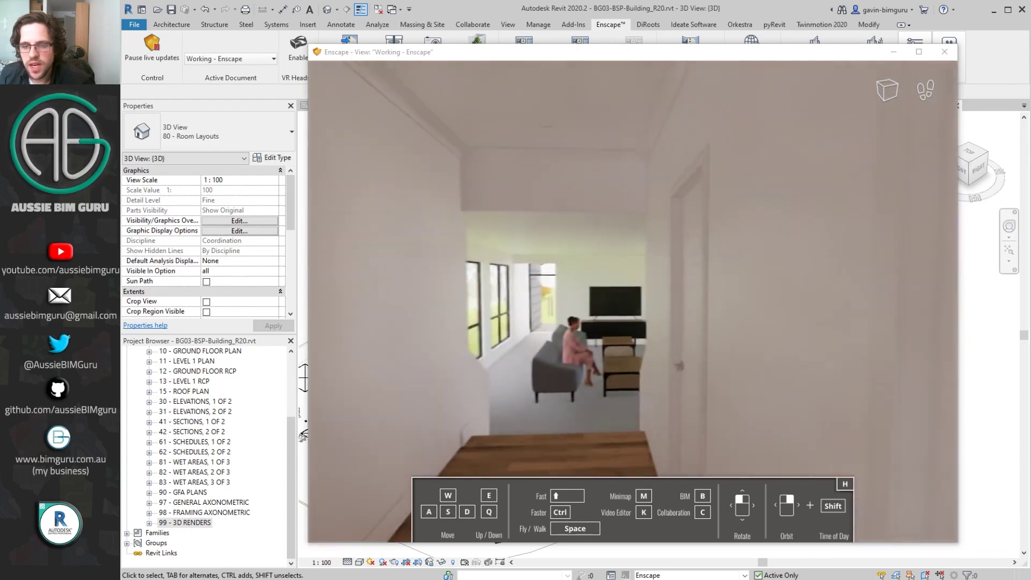
pyautogui.press('w')
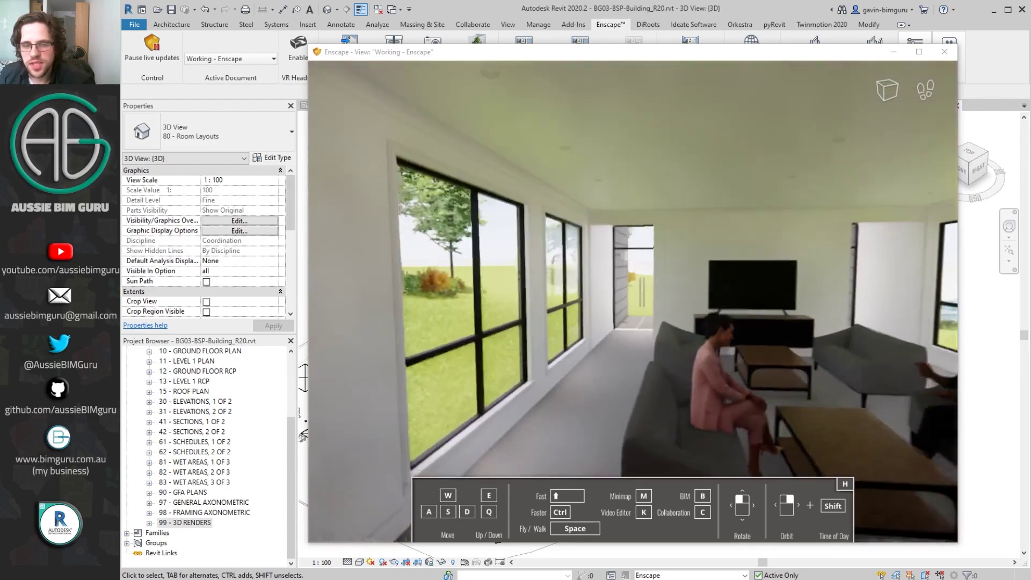
pyautogui.press('w')
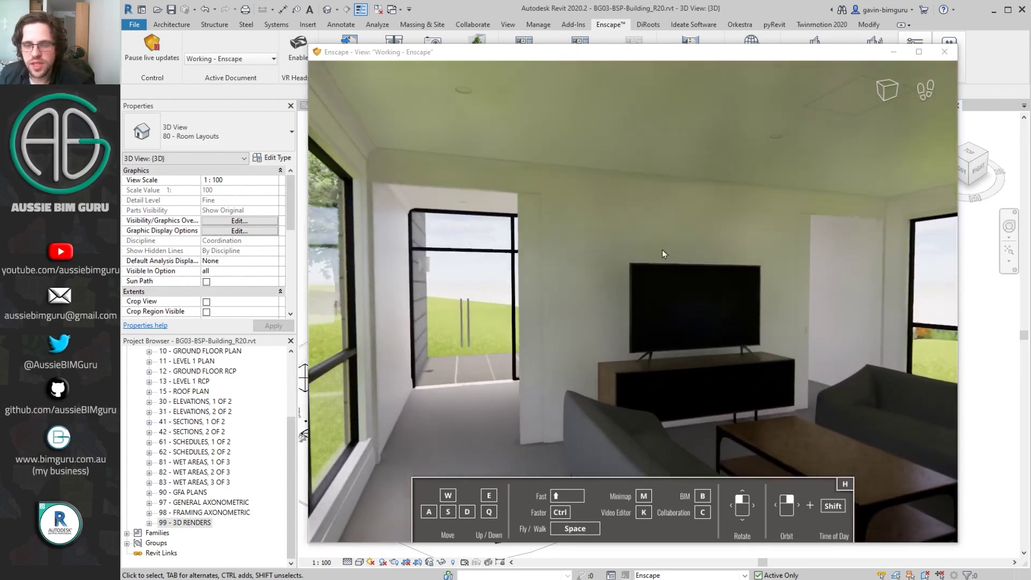
# Step: Walk out to the tiled courtyard and view the ground floor bedroom through its glazed wall
pyautogui.moveTo(721, 211); pyautogui.dragTo(950, 211)
pyautogui.press('w')
pyautogui.press('s')
pyautogui.press('s')
pyautogui.moveTo(713, 359); pyautogui.dragTo(695, 375)
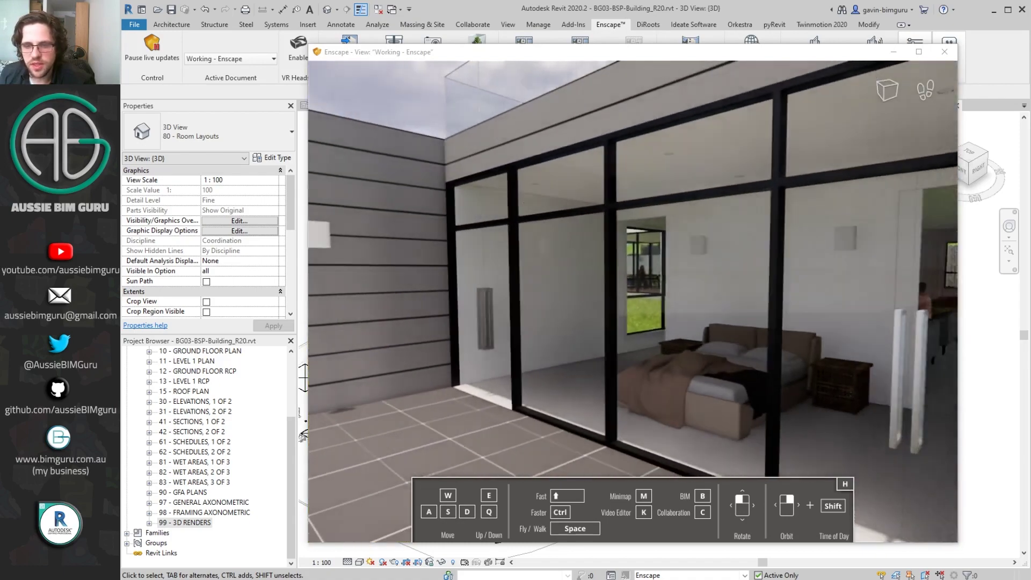
# Step: Change the render's time of day to night and walk through the house to the lit kitchen
pyautogui.keyDown('shift'); pyautogui.moveTo(670, 389); pyautogui.dragTo(795, 390, button='right'); pyautogui.keyUp('shift')
pyautogui.moveTo(669, 389); pyautogui.dragTo(387, 376)
pyautogui.press('w')
pyautogui.press('w')
pyautogui.press('w')
pyautogui.press('w')
pyautogui.press('d')
pyautogui.press('w')
pyautogui.press('w')
pyautogui.press('w')
# Step: Switch to fly mode and back away outdoors to view the whole house lit up at night
pyautogui.press('space')
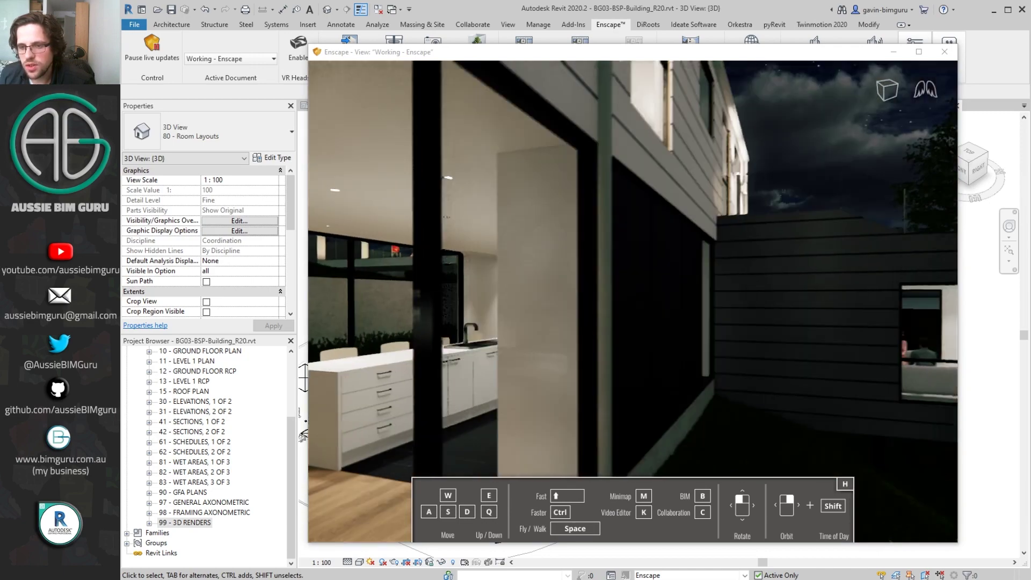
pyautogui.moveTo(658, 388); pyautogui.dragTo(524, 388)
pyautogui.press('s')
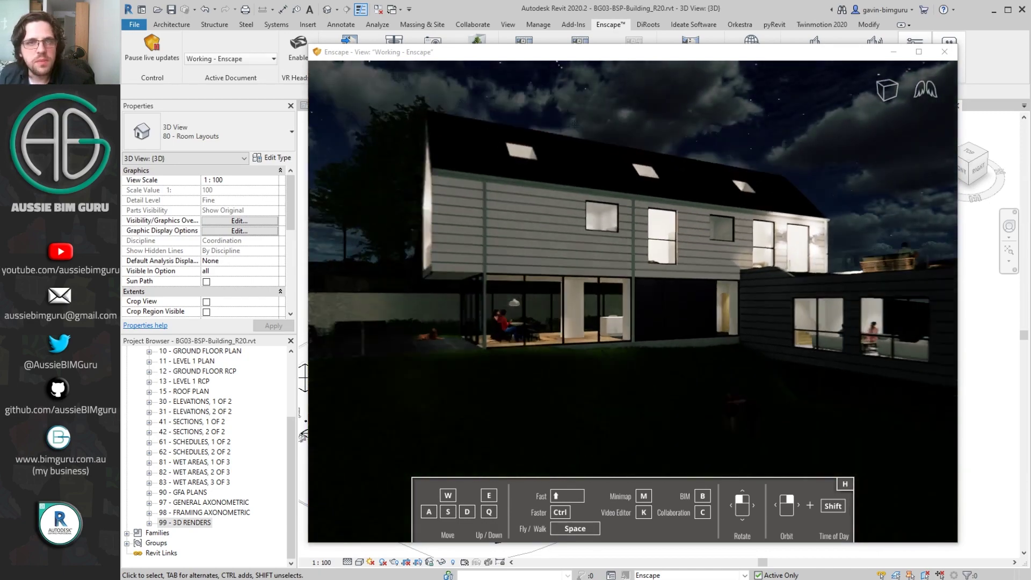
pyautogui.press('s')
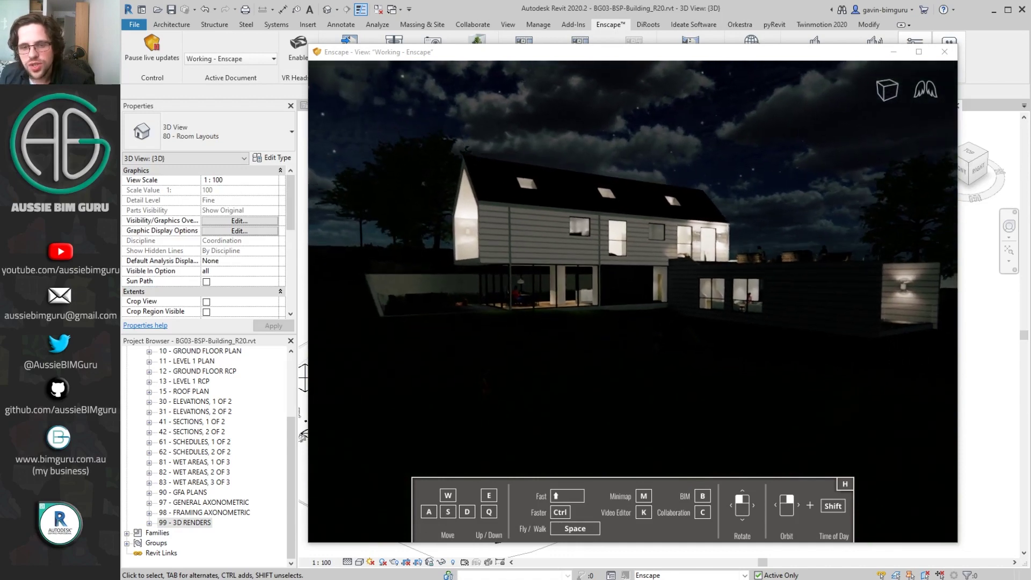
# Step: Adjust the viewing height outdoors and change the render's time of day to daylight with low, warm sun on the house
pyautogui.press('e')
pyautogui.press('q')
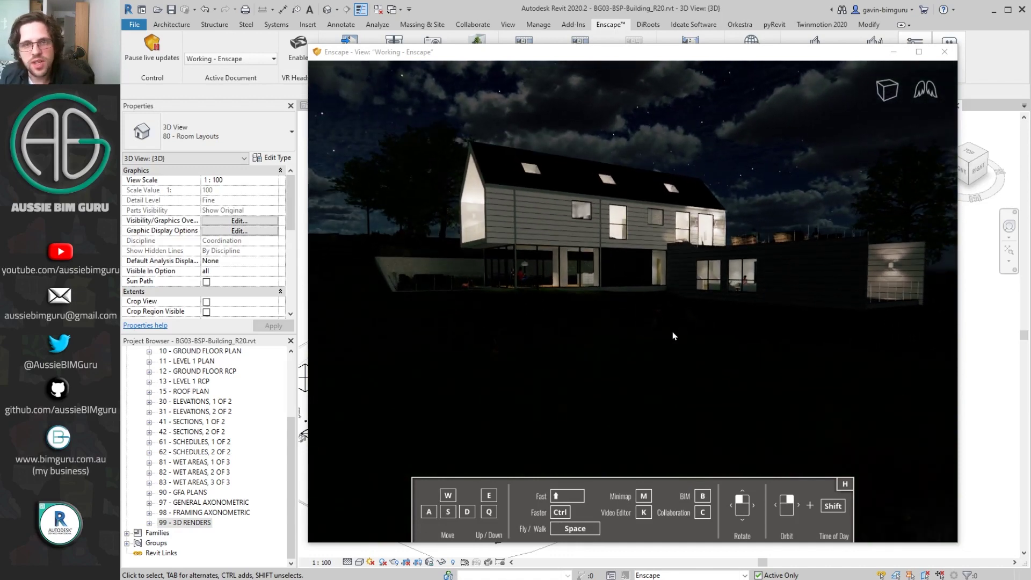
pyautogui.keyDown('shift'); pyautogui.moveTo(610, 323); pyautogui.dragTo(593, 324, button='right'); pyautogui.keyUp('shift')
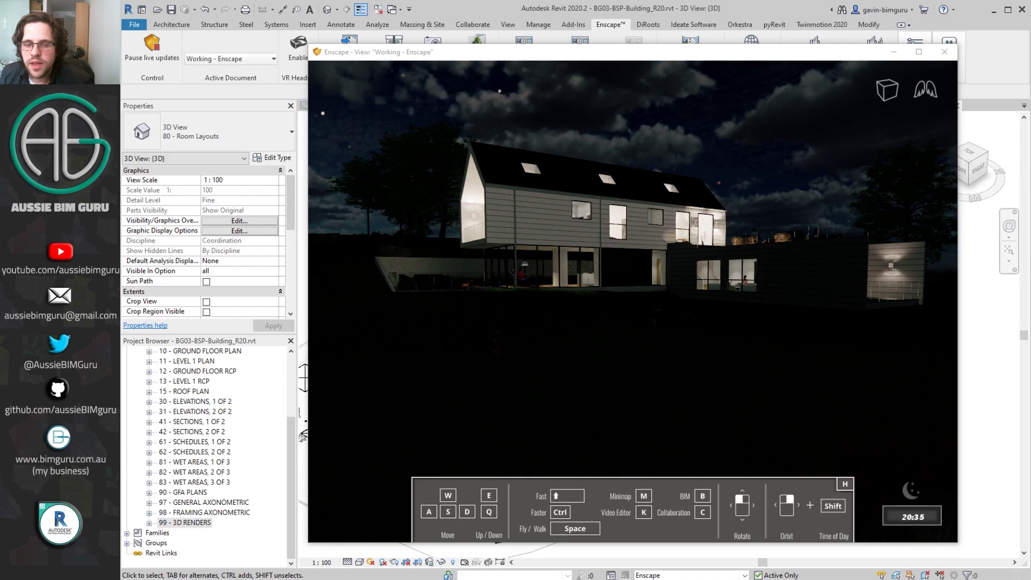
pyautogui.keyDown('shift'); pyautogui.moveTo(594, 323); pyautogui.dragTo(560, 346, button='right'); pyautogui.keyUp('shift')
# Step: Fly backwards over the lawn and out across the water to view the whole house and its landscape in daylight
pyautogui.press('s')
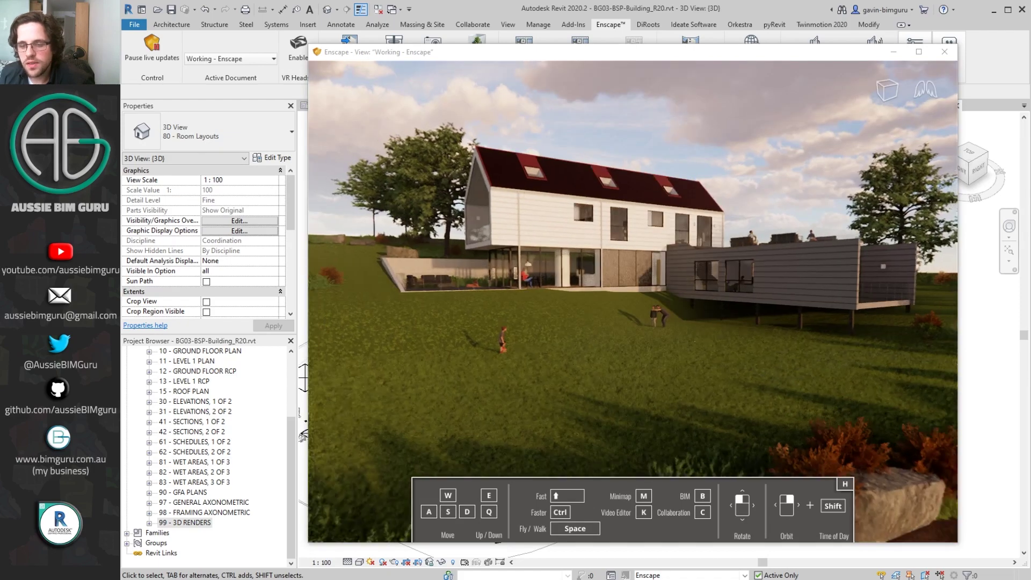
pyautogui.press('e')
pyautogui.press('s')
pyautogui.press('q')
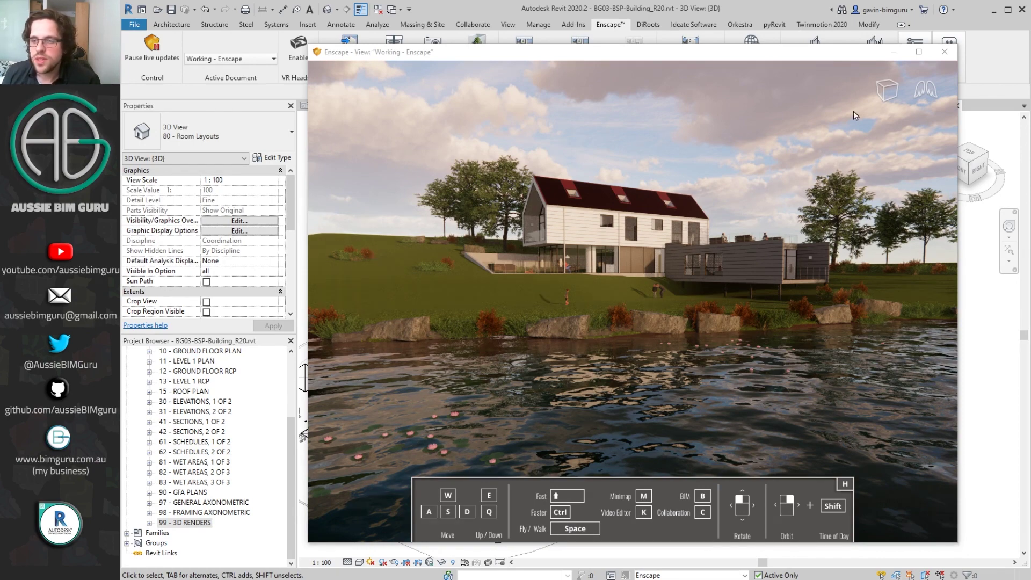
# Step: Close the Enscape render window and switch to the presentation slideshow
pyautogui.click(944, 52)
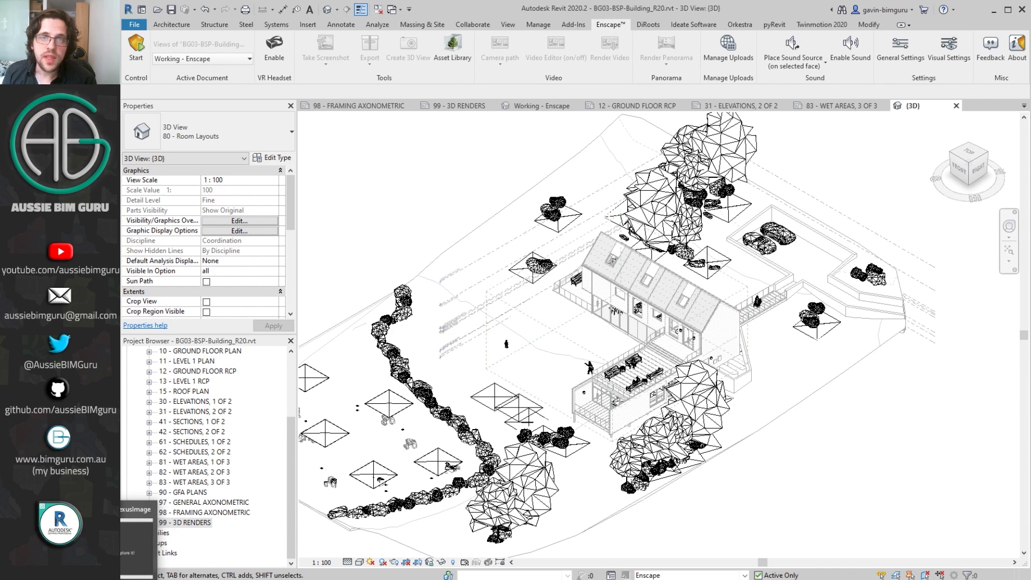
pyautogui.click(137, 537)
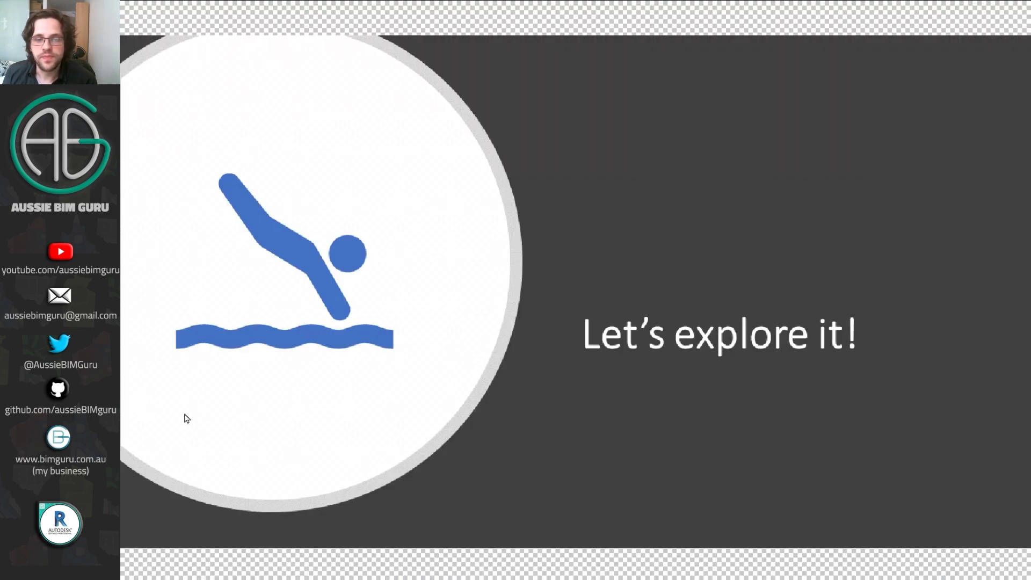